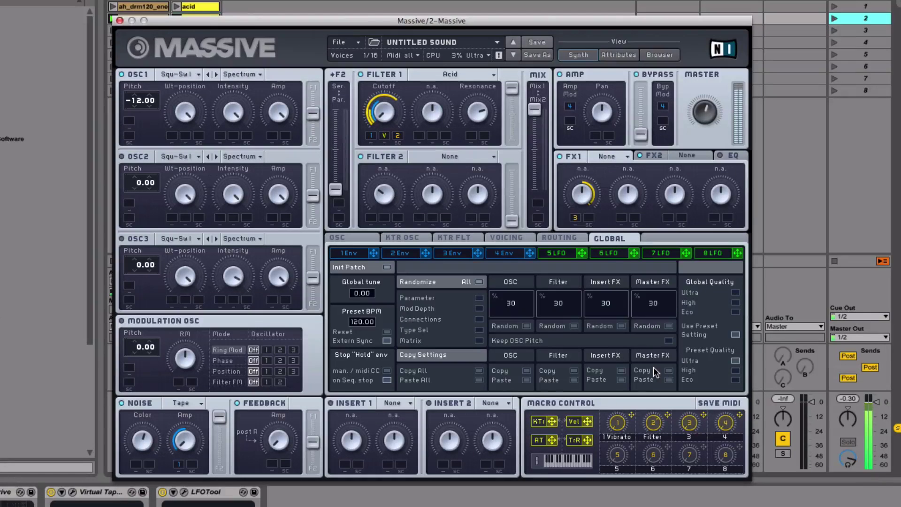
Launch the first scene to audition the finished acid patch and its Filter macro
{"action": "left_click", "coordinate": [834, 6]}
{"action": "left_click", "coordinate": [657, 425]}
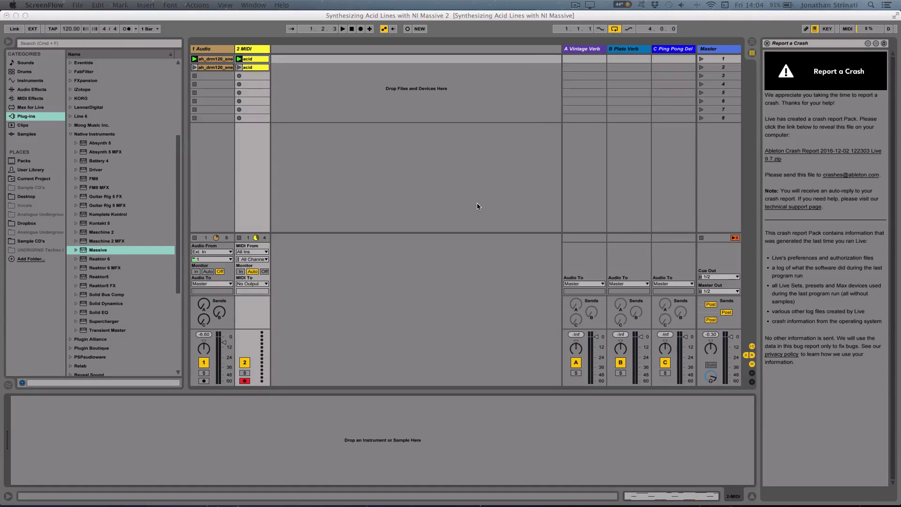
Load the Massive instrument onto the second MIDI track and move its window clear of the session clips
{"action": "left_click", "coordinate": [100, 252]}
{"action": "left_click_drag", "start_coordinate": [99, 251], "coordinate": [249, 214]}
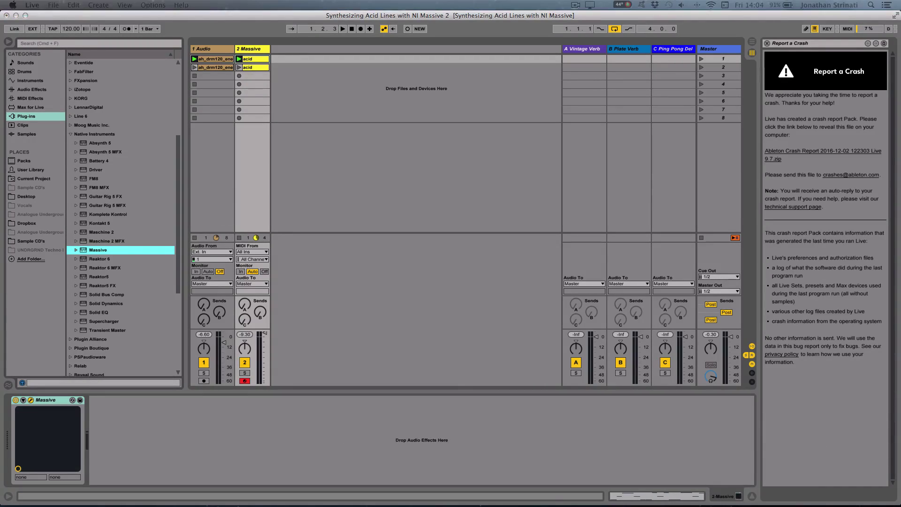
{"action": "left_click_drag", "start_coordinate": [536, 199], "coordinate": [323, 53]}
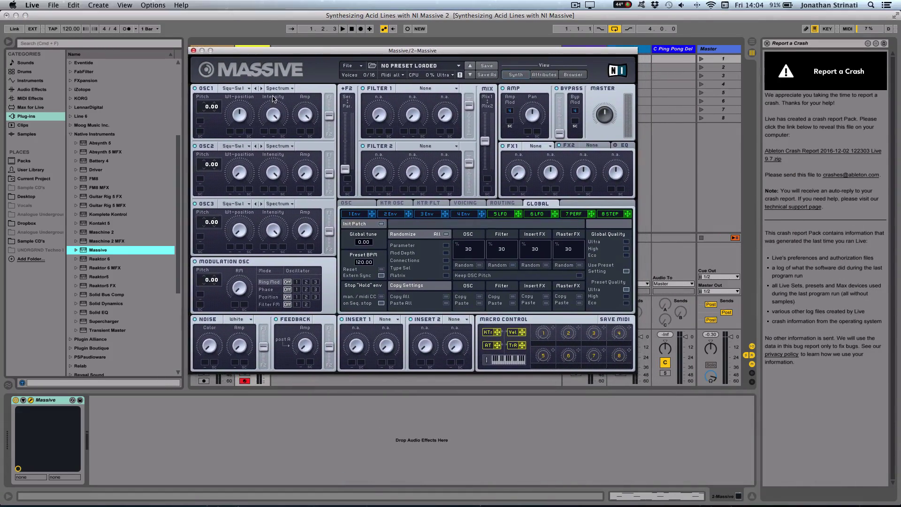
{"action": "left_click_drag", "start_coordinate": [253, 50], "coordinate": [255, 160]}
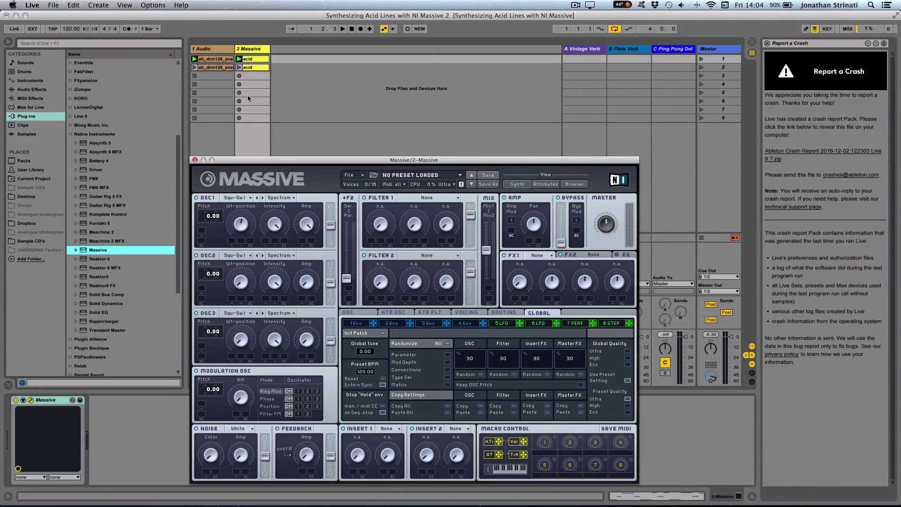
Open the first acid clip's notes, close the Massive window and solo the Massive track
{"action": "double_click", "coordinate": [259, 62]}
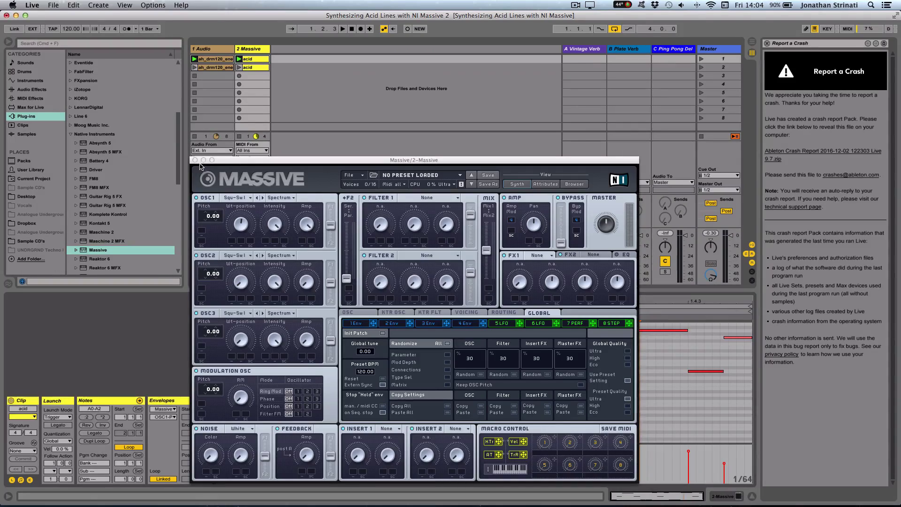
{"action": "left_click", "coordinate": [194, 160]}
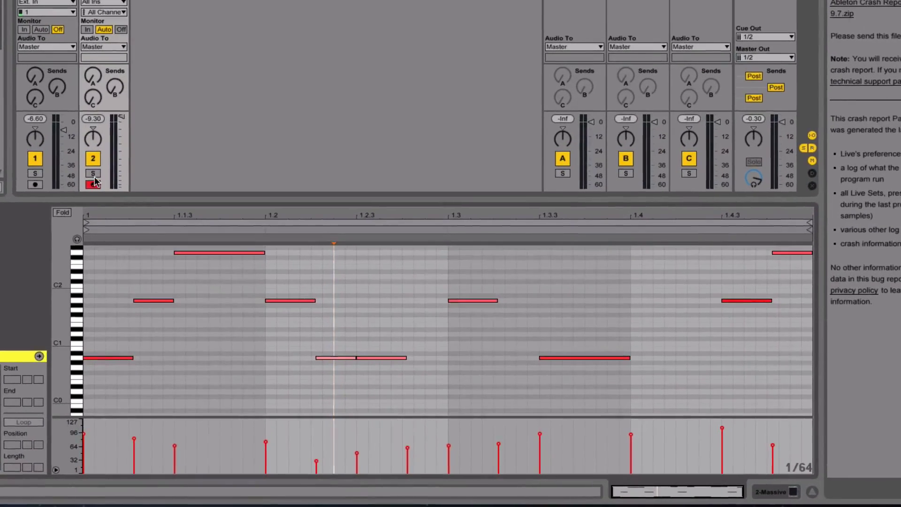
{"action": "left_click", "coordinate": [145, 207]}
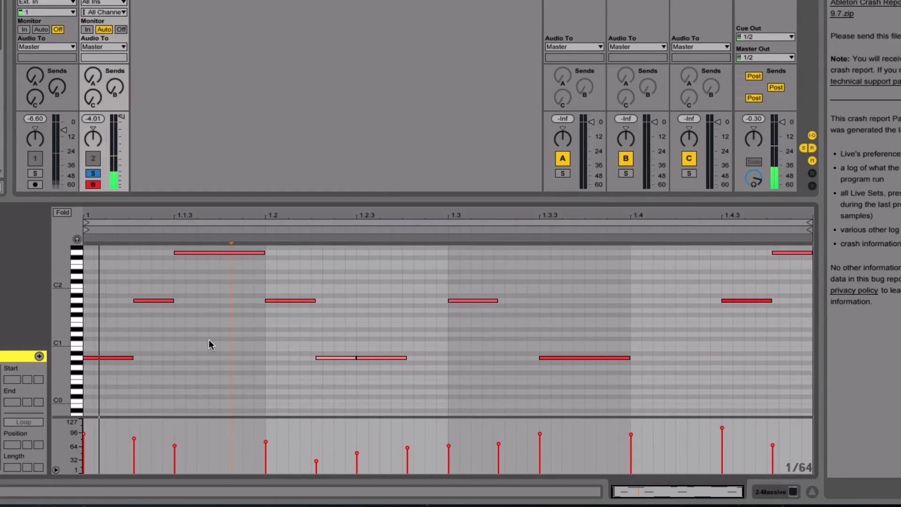
Examine the pitches, lengths, overlaps and velocities of the notes in the acid clip
{"action": "scroll", "coordinate": [210, 339], "scroll_direction": "up", "scroll_amount": 3}
{"action": "scroll", "coordinate": [167, 376], "scroll_direction": "down", "scroll_amount": 2}
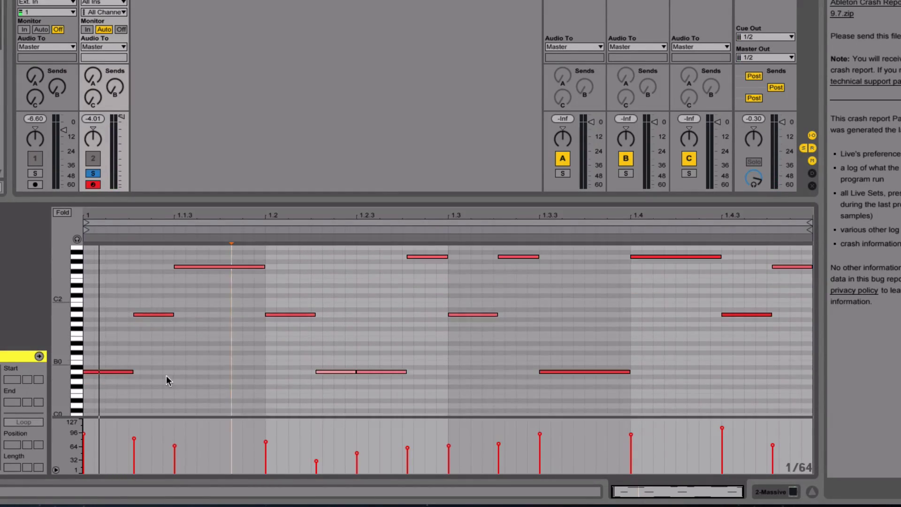
{"action": "mouse_move", "coordinate": [66, 327]}
{"action": "left_mouse_down"}
{"action": "mouse_move", "coordinate": [87, 327]}
{"action": "mouse_move", "coordinate": [71, 327]}
{"action": "left_mouse_up"}
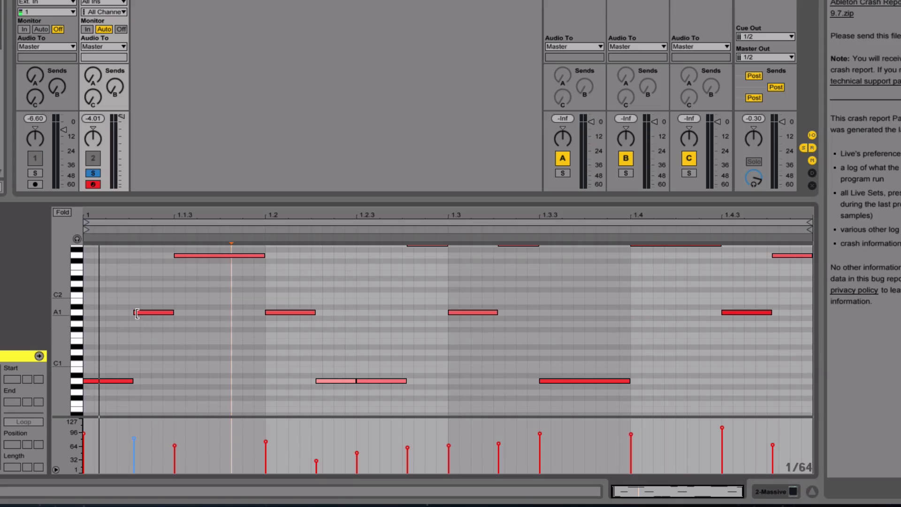
{"action": "scroll", "coordinate": [218, 290], "scroll_direction": "up", "scroll_amount": 1}
{"action": "left_click", "coordinate": [203, 269]}
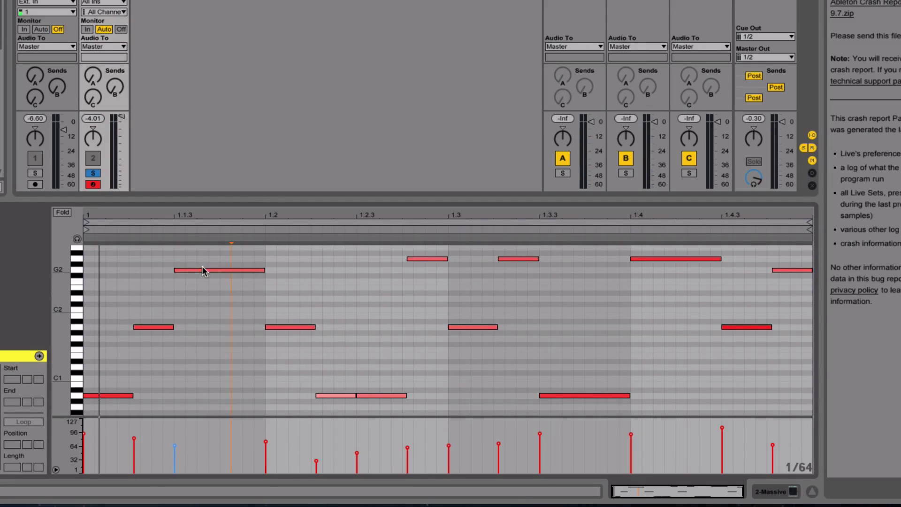
{"action": "left_click", "coordinate": [429, 258]}
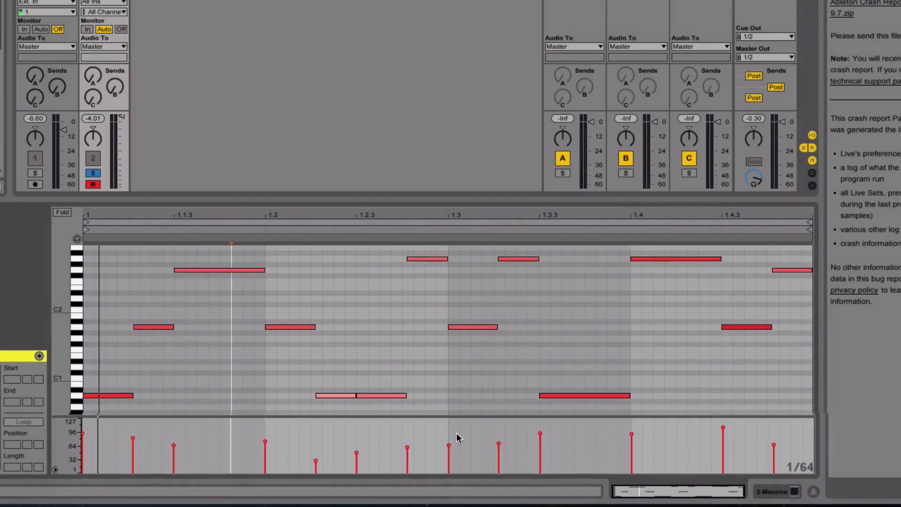
{"action": "left_click", "coordinate": [359, 354]}
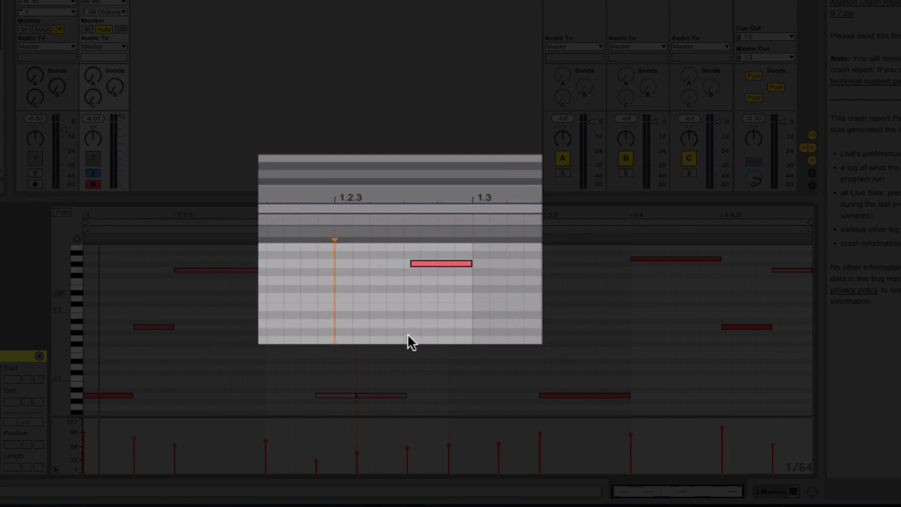
{"action": "left_click_drag", "start_coordinate": [417, 197], "coordinate": [375, 244]}
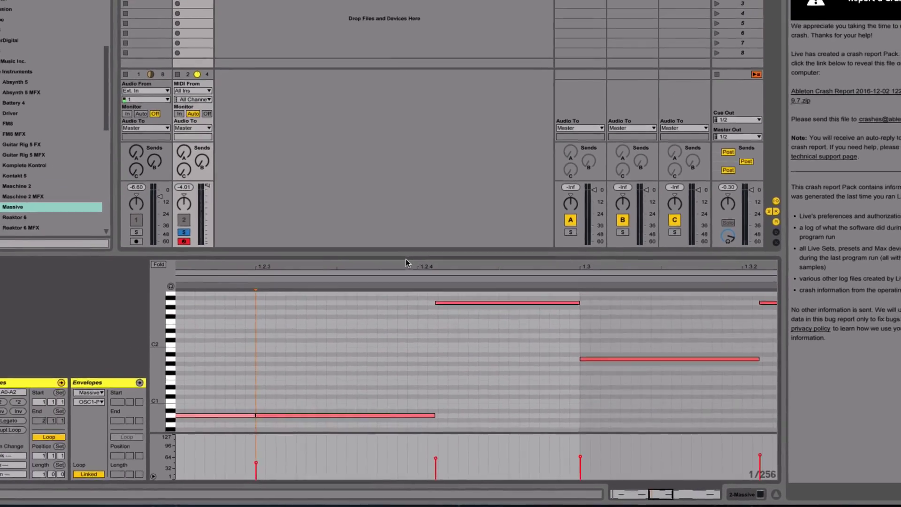
{"action": "left_click_drag", "start_coordinate": [380, 233], "coordinate": [379, 160]}
Reopen Massive's editor from the device view and set oscillator 1's Wt-position to maximum
{"action": "key", "text": "shift+Tab"}
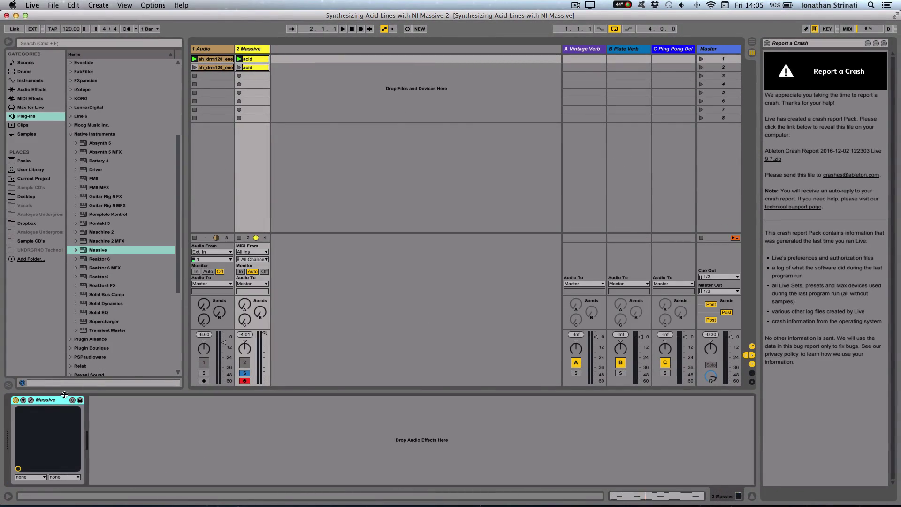
{"action": "left_click", "coordinate": [31, 400]}
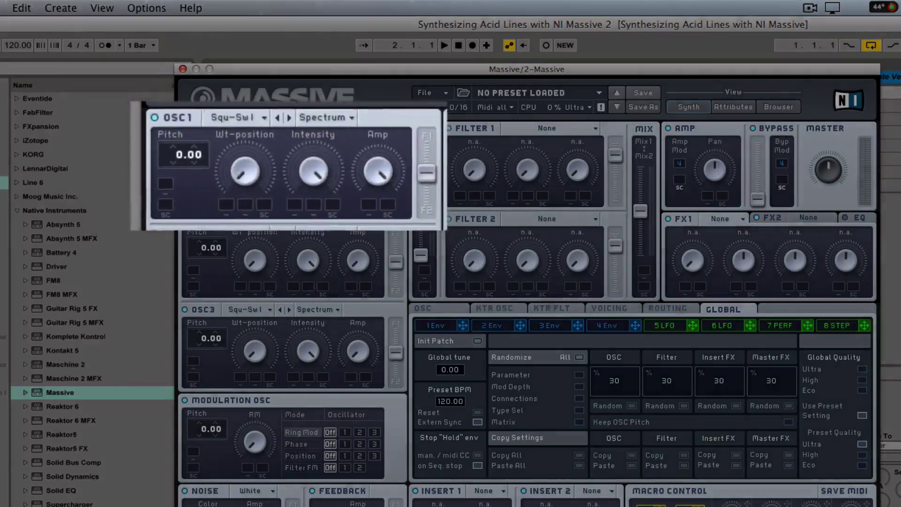
{"action": "left_click_drag", "start_coordinate": [254, 174], "coordinate": [262, 176]}
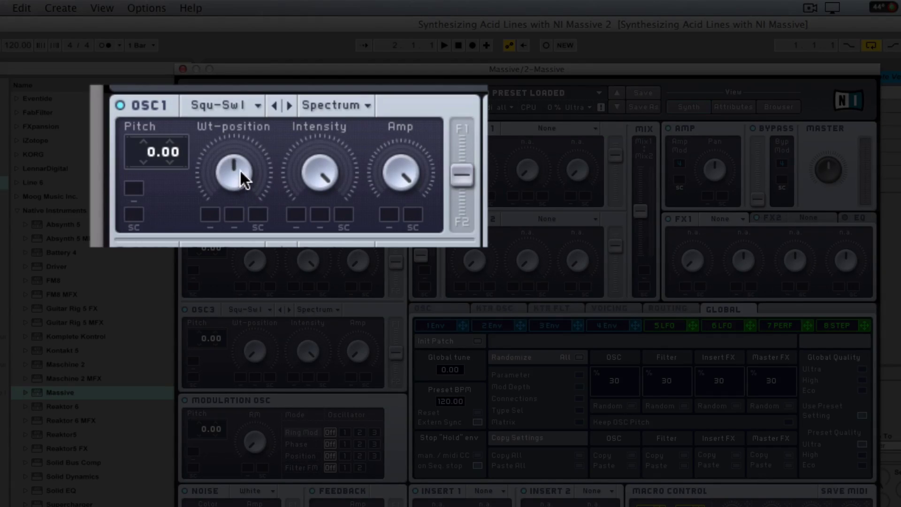
{"action": "left_click_drag", "start_coordinate": [240, 170], "coordinate": [263, 69]}
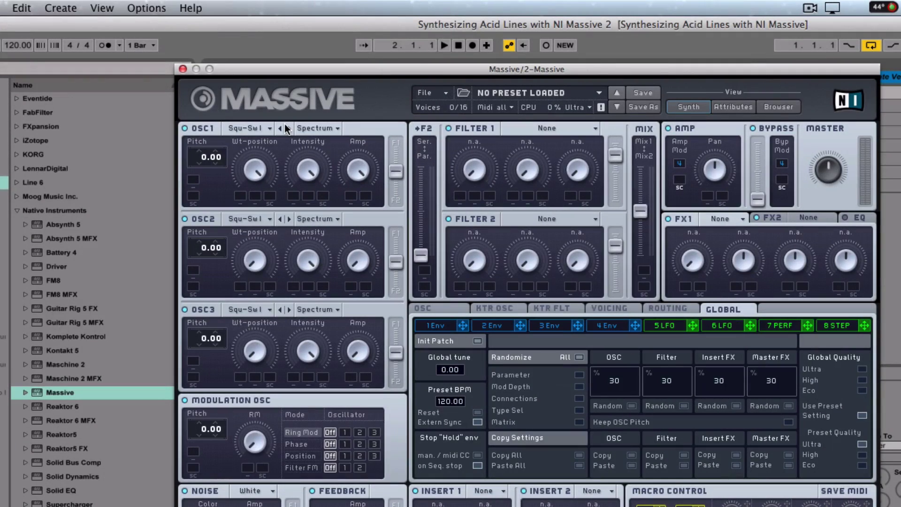
Set oscillator 1's pitch to -12.00 while auditioning the clip
{"action": "key", "text": "space"}
{"action": "key", "text": "space"}
{"action": "left_click_drag", "start_coordinate": [203, 155], "coordinate": [204, 171]}
{"action": "left_click_drag", "start_coordinate": [209, 165], "coordinate": [210, 159]}
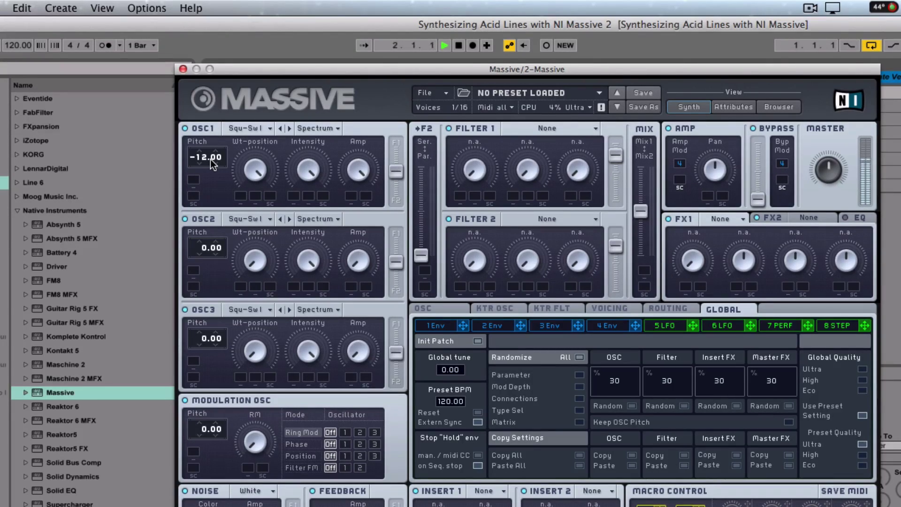
{"action": "key", "text": "space"}
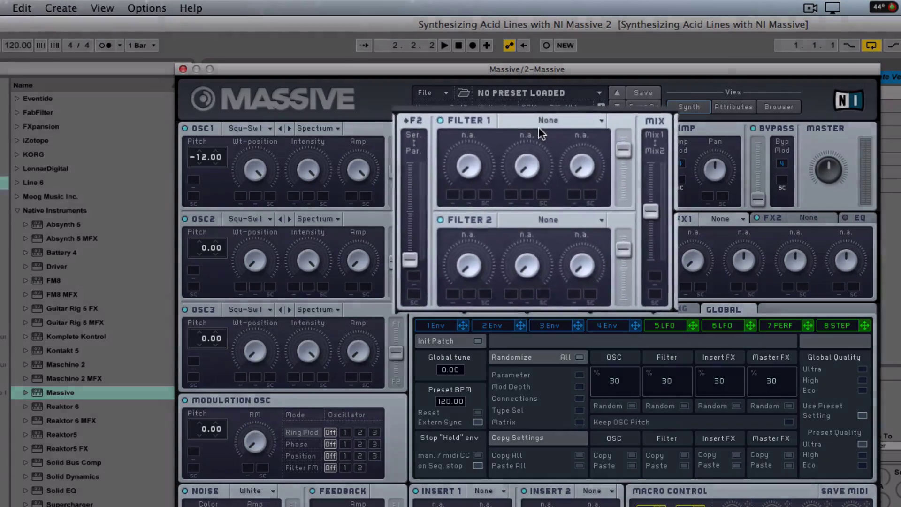
Set Filter 1 to the Acid type and audition the sound
{"action": "left_click", "coordinate": [540, 128]}
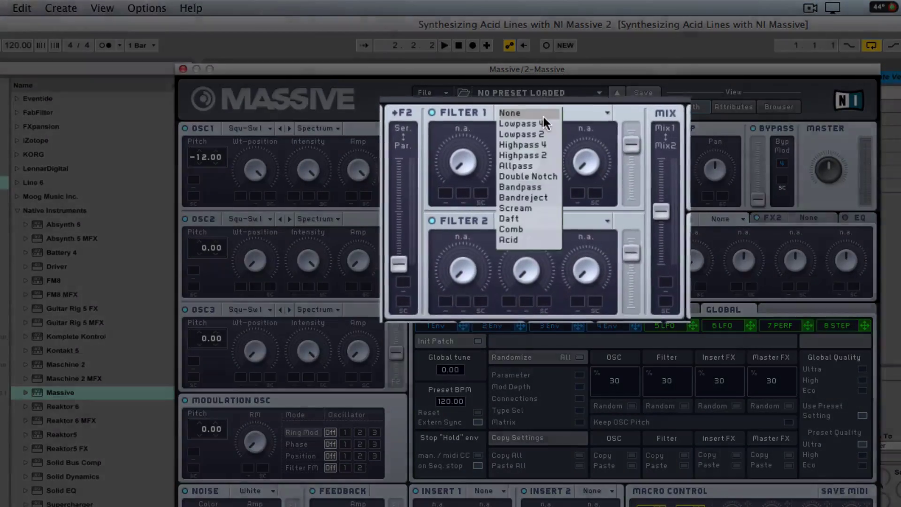
{"action": "left_click", "coordinate": [524, 240]}
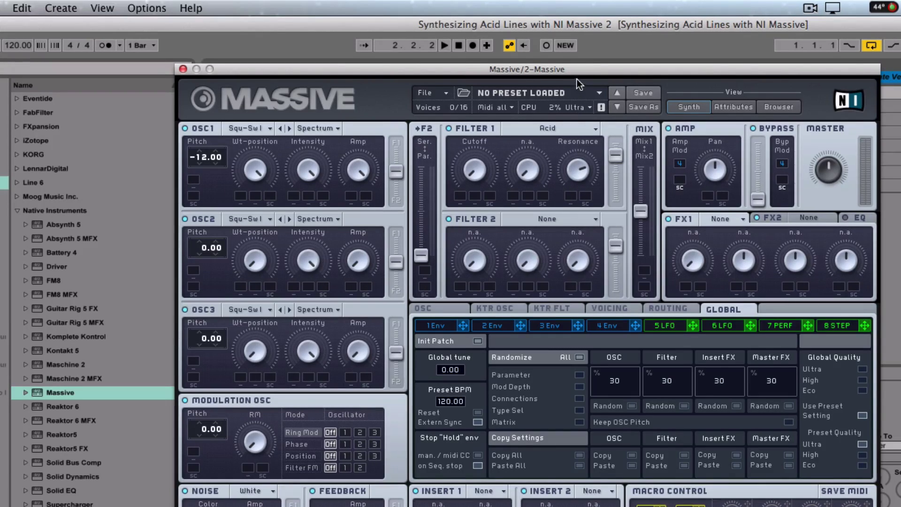
{"action": "key", "text": "space"}
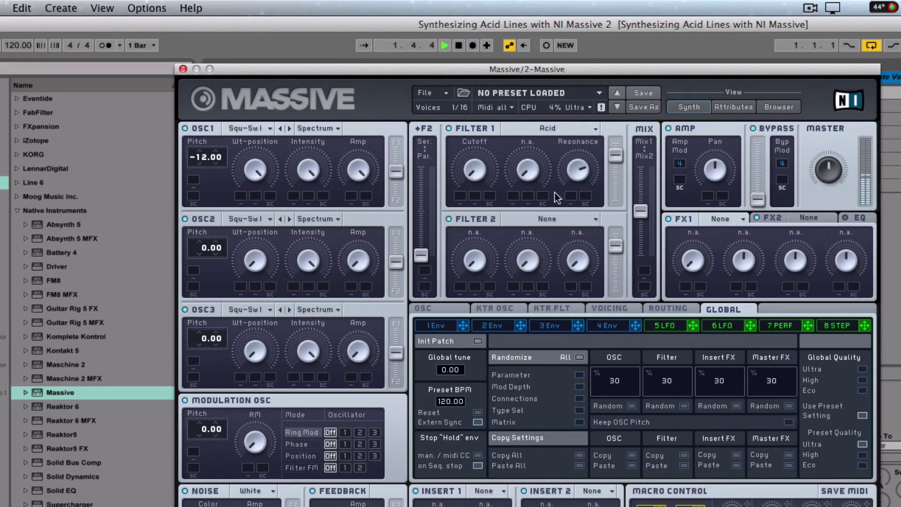
{"action": "key", "text": "space"}
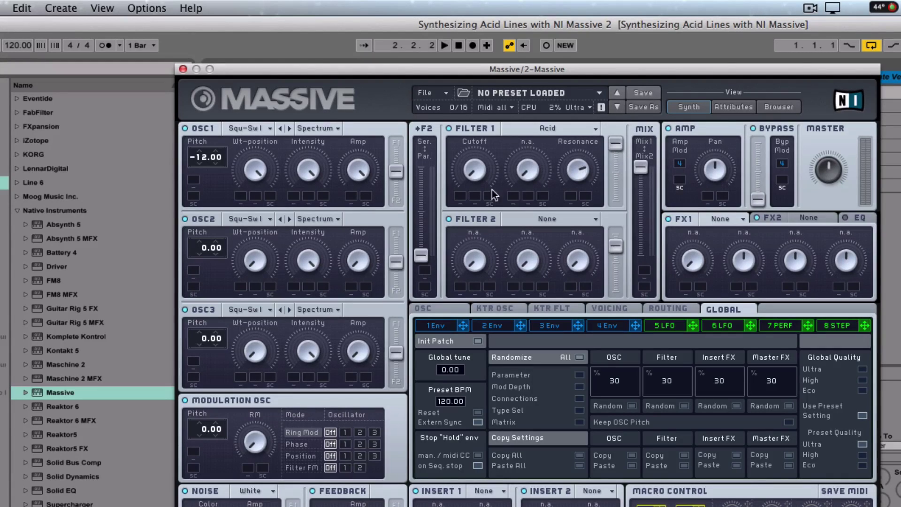
Try raising Filter 1's cutoff while the clip plays
{"action": "key", "text": "space"}
{"action": "left_click_drag", "start_coordinate": [474, 145], "coordinate": [473, 118]}
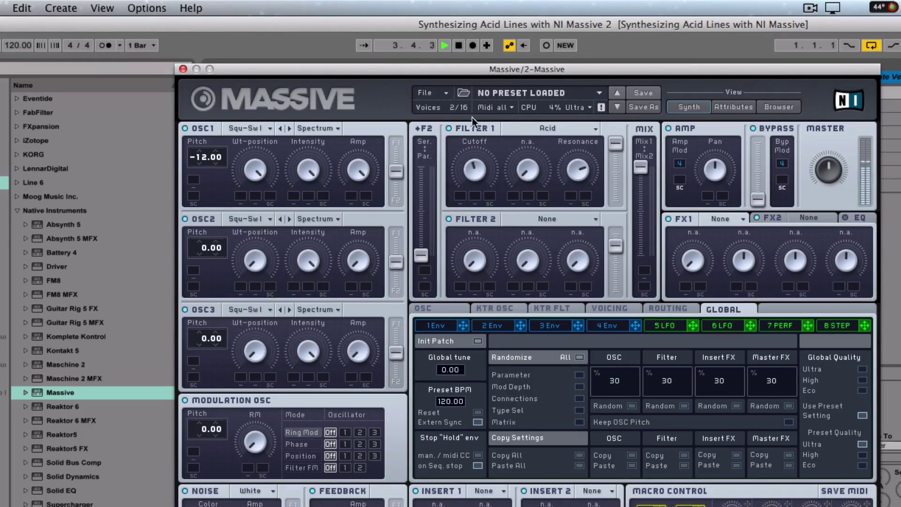
{"action": "key", "text": "space"}
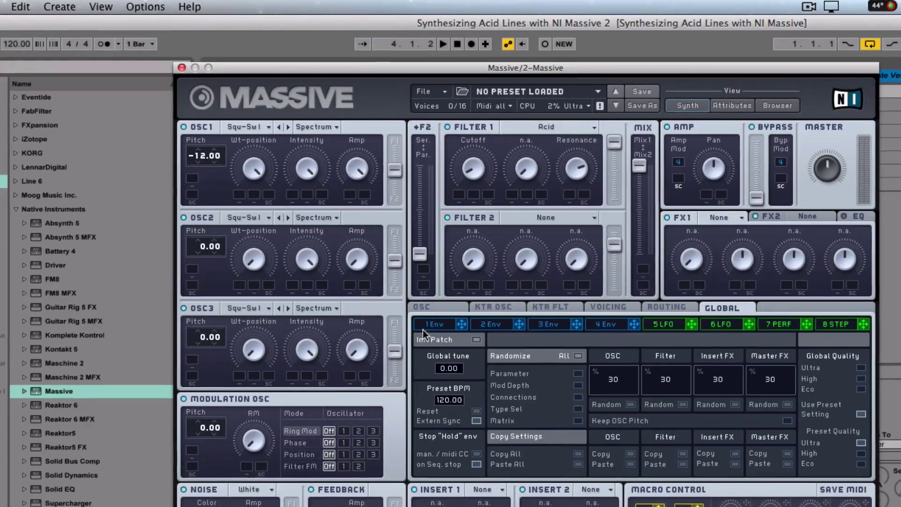
Assign envelope 1 to Filter 1's cutoff and slightly lower the envelope's decay level
{"action": "left_click", "coordinate": [432, 326]}
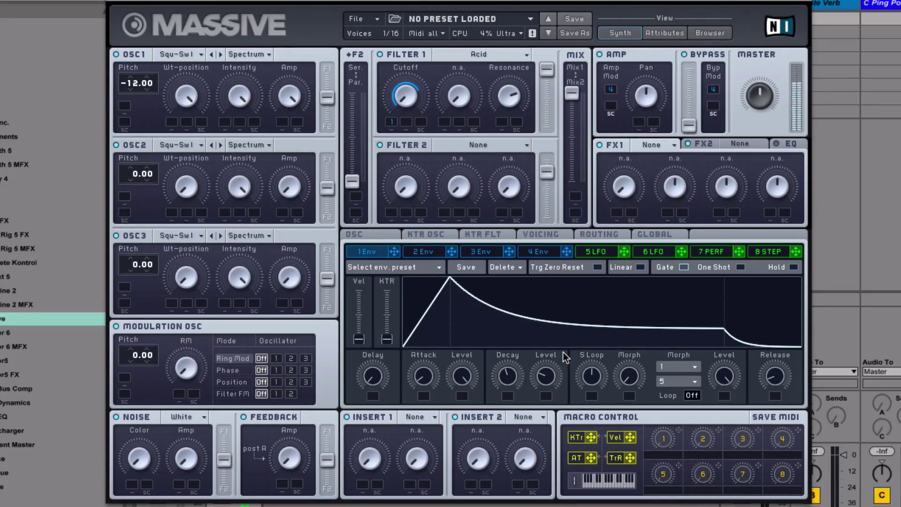
{"action": "mouse_move", "coordinate": [547, 374]}
{"action": "left_mouse_down"}
{"action": "mouse_move", "coordinate": [506, 379]}
{"action": "mouse_move", "coordinate": [541, 383]}
{"action": "left_mouse_up"}
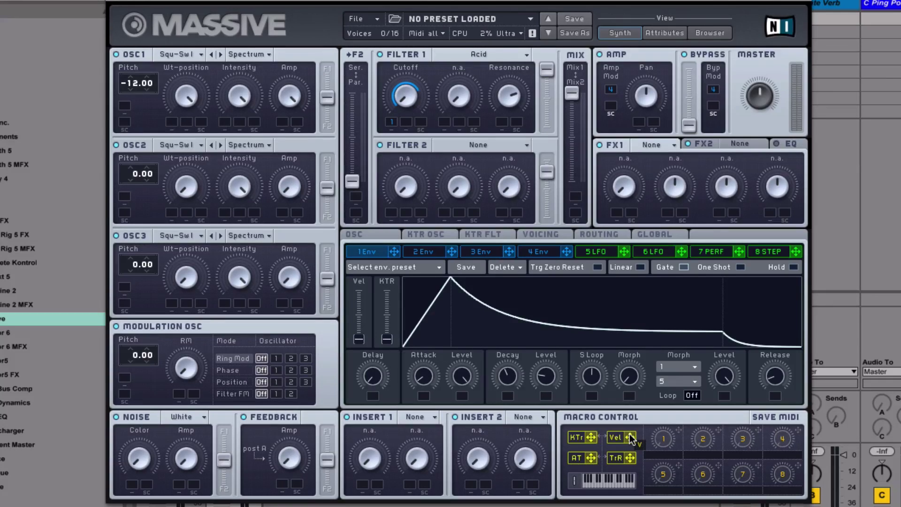
Assign Velocity as a modulator of Filter 1's cutoff, check the clip's velocities and audition the result
{"action": "left_click_drag", "start_coordinate": [630, 438], "coordinate": [414, 144]}
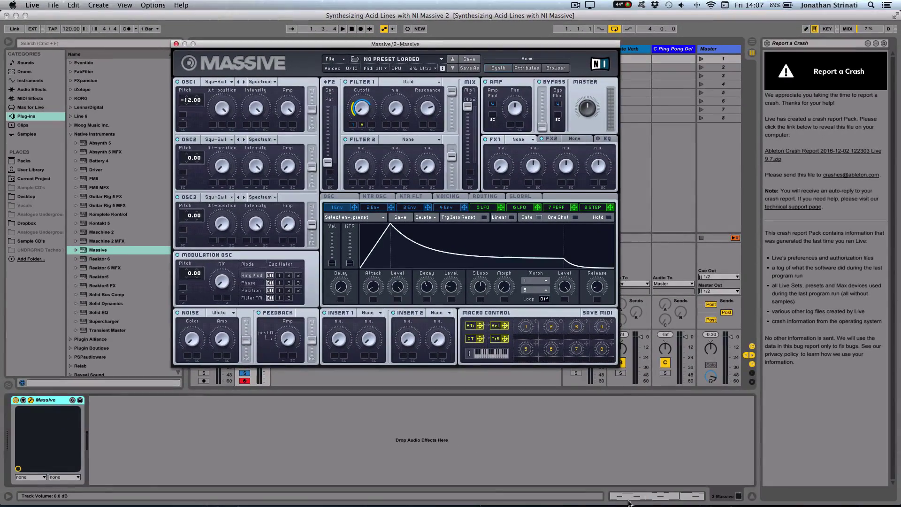
{"action": "left_click", "coordinate": [629, 500]}
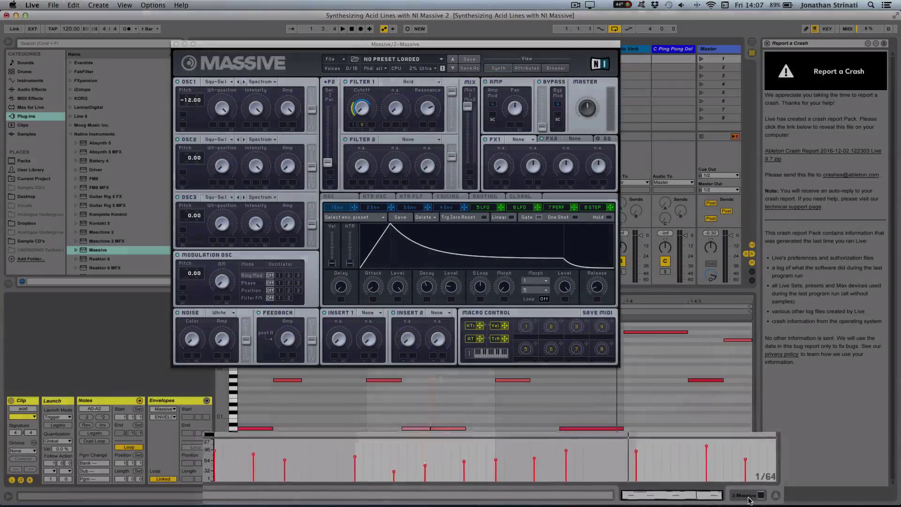
{"action": "left_click", "coordinate": [737, 497]}
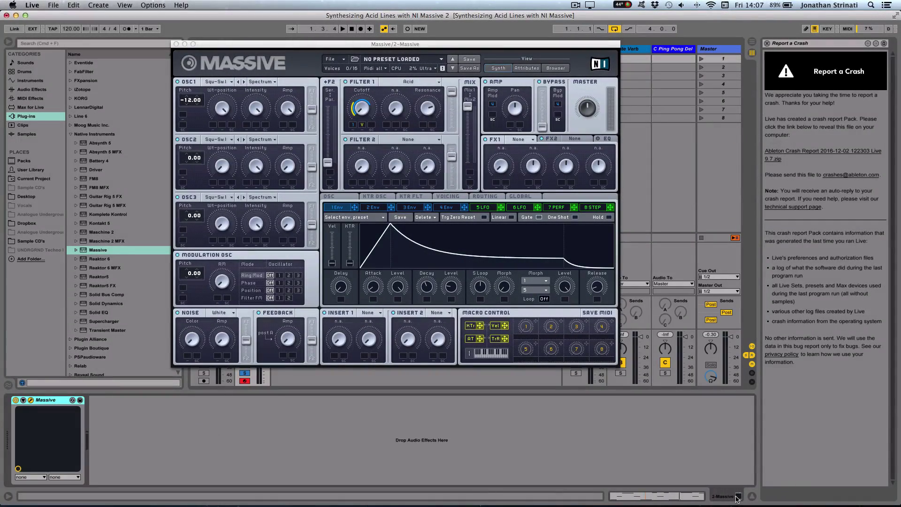
{"action": "key", "text": "space"}
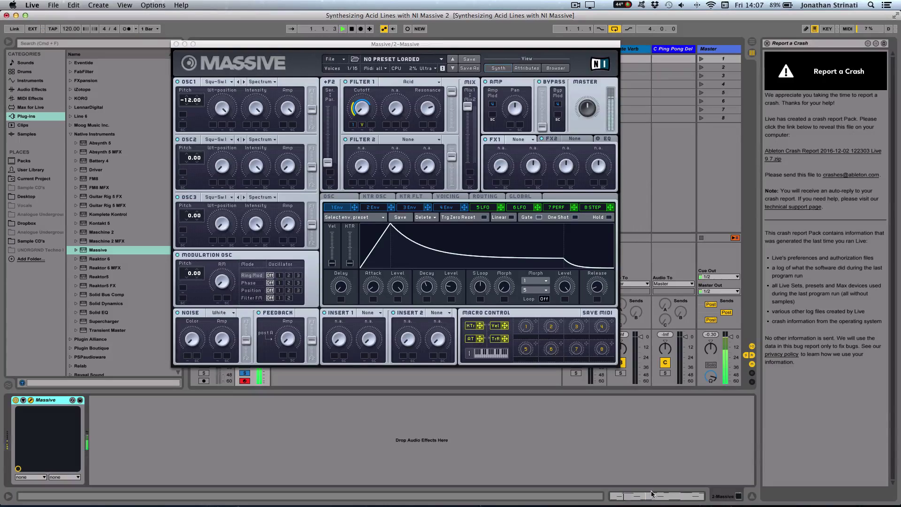
{"action": "left_click", "coordinate": [364, 126]}
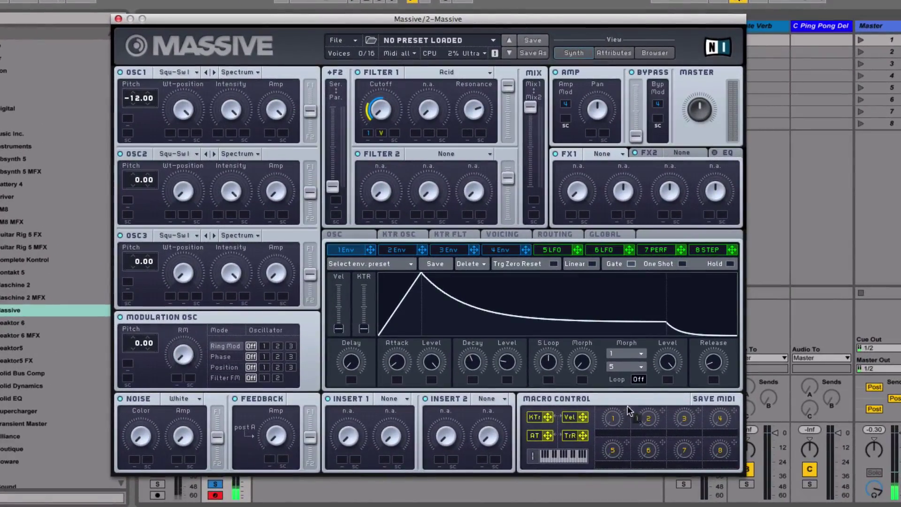
Assign macro 1 to Filter 1's cutoff and name the macro "filter"
{"action": "left_click_drag", "start_coordinate": [630, 411], "coordinate": [398, 13]}
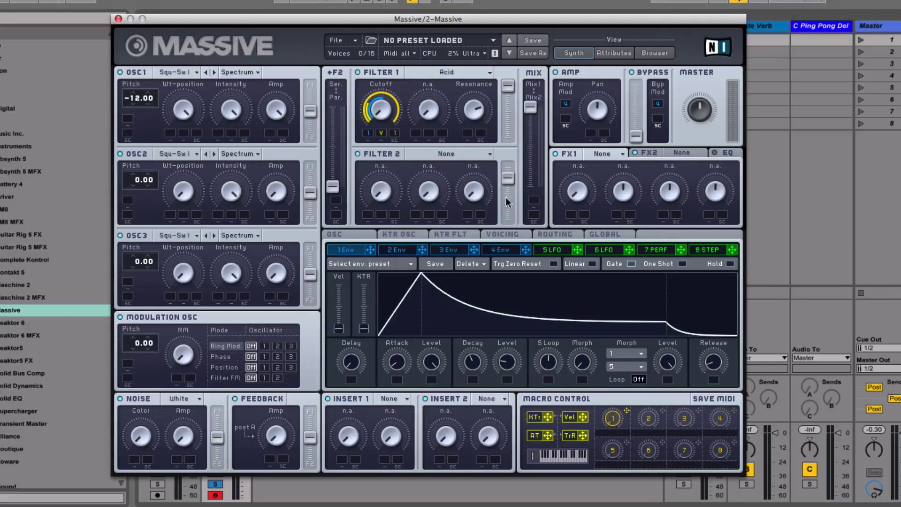
{"action": "double_click", "coordinate": [611, 431]}
{"action": "type", "text": "filter"}
{"action": "key", "text": "Return"}
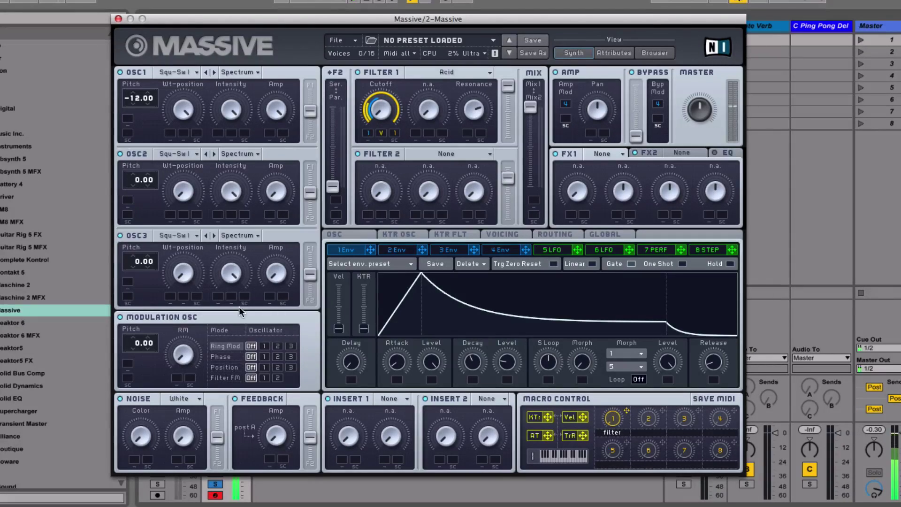
Switch Massive's noise source to Tape and assign envelope 1 to the noise Amp
{"action": "left_click", "coordinate": [181, 398]}
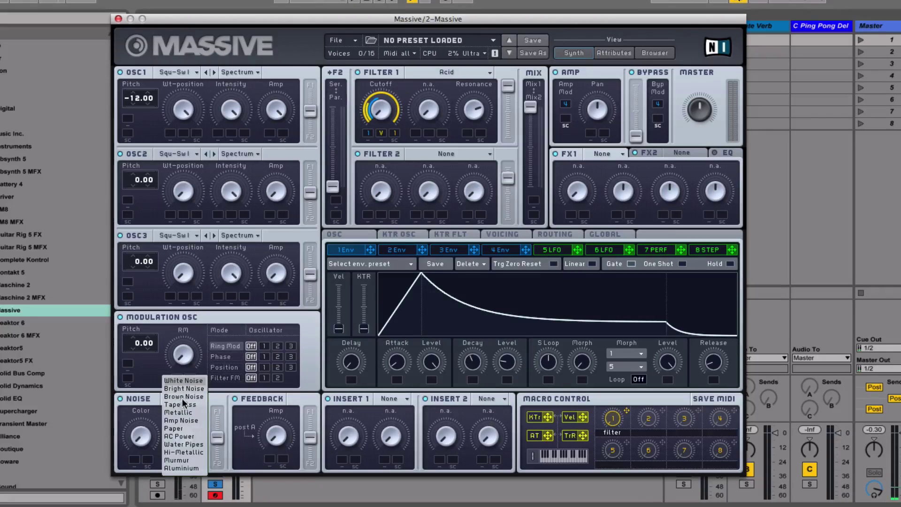
{"action": "left_click", "coordinate": [170, 405]}
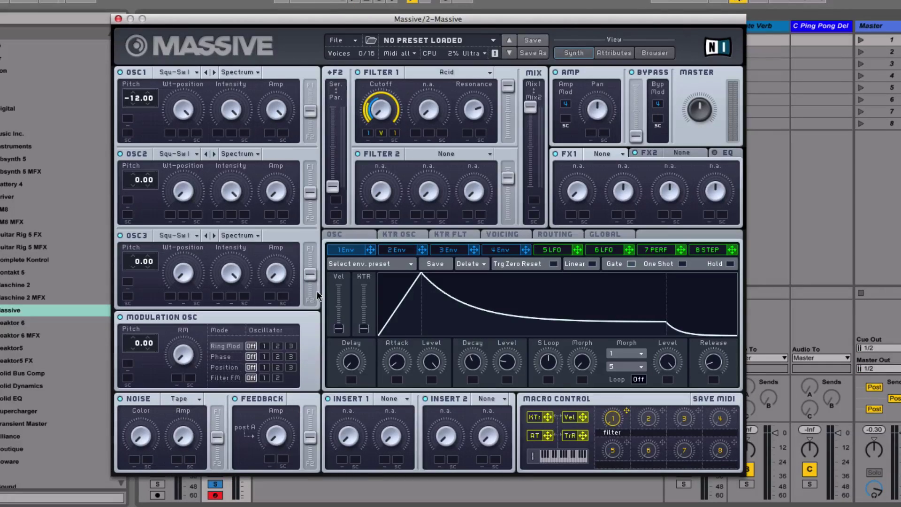
{"action": "left_click_drag", "start_coordinate": [286, 273], "coordinate": [133, 373]}
Set Massive's voicing to Monophon and adjust the oscillators' glide time
{"action": "left_click", "coordinate": [521, 237]}
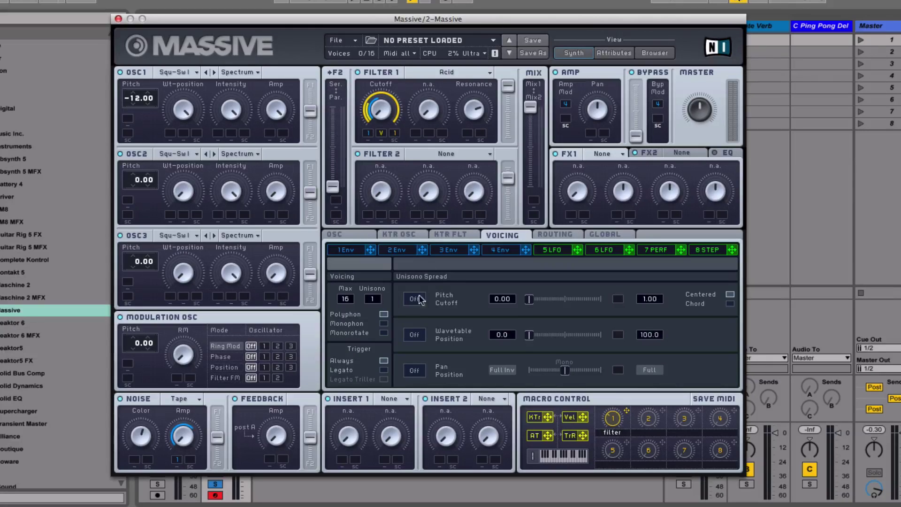
{"action": "left_click", "coordinate": [385, 324]}
{"action": "left_click", "coordinate": [340, 233]}
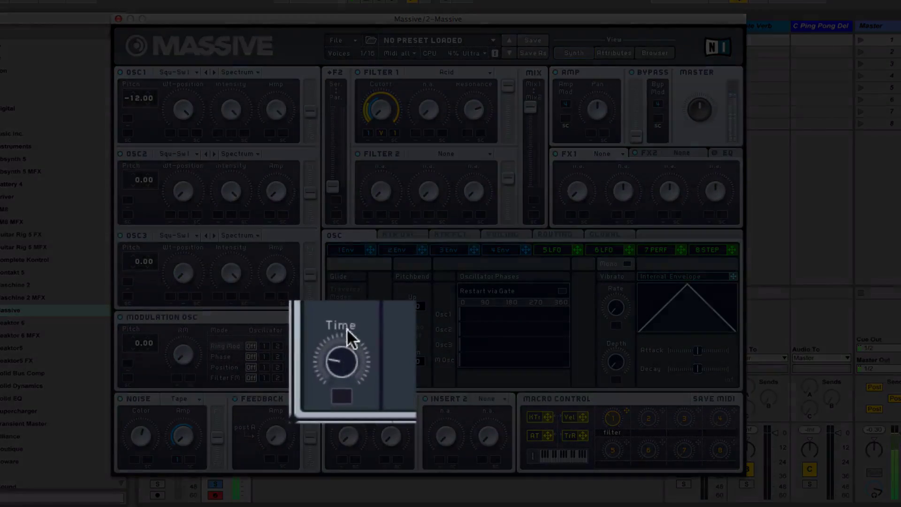
{"action": "left_click_drag", "start_coordinate": [346, 328], "coordinate": [339, 300]}
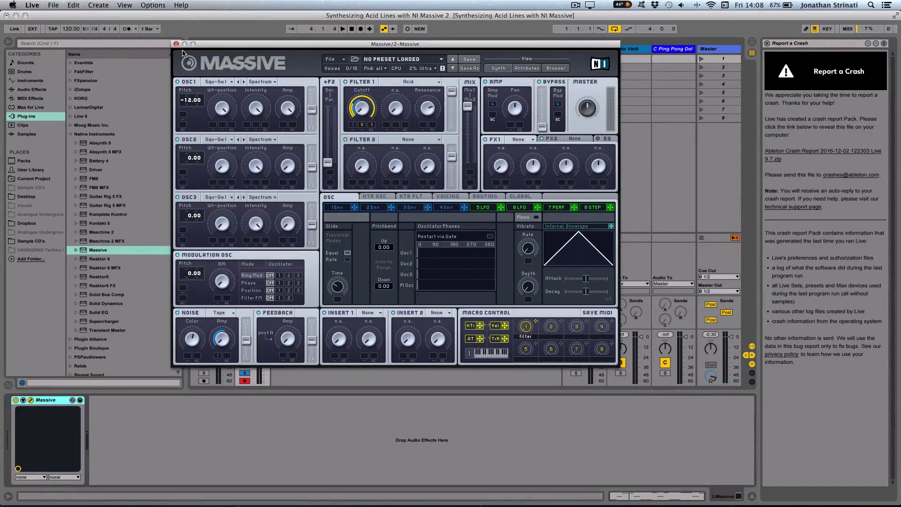
Close the Massive editor and add the Overdrive audio effect after Massive on its track
{"action": "left_click", "coordinate": [176, 44]}
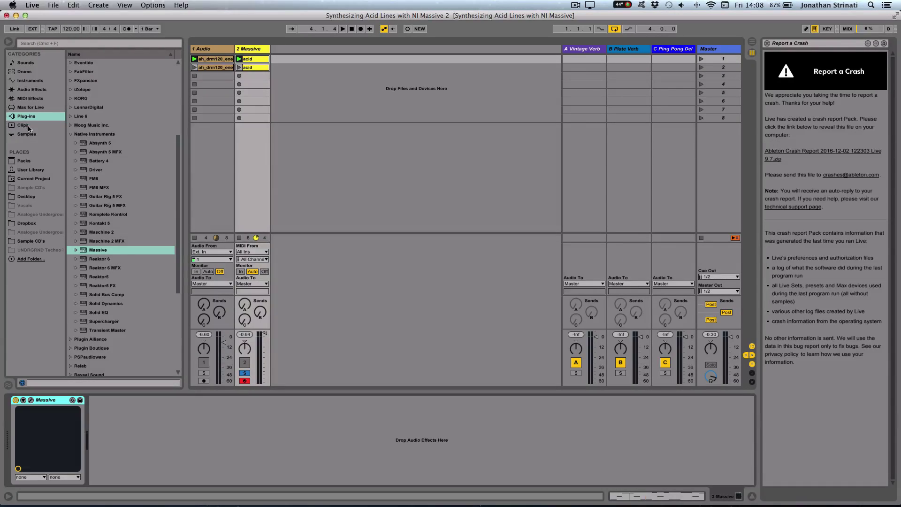
{"action": "left_click", "coordinate": [30, 91]}
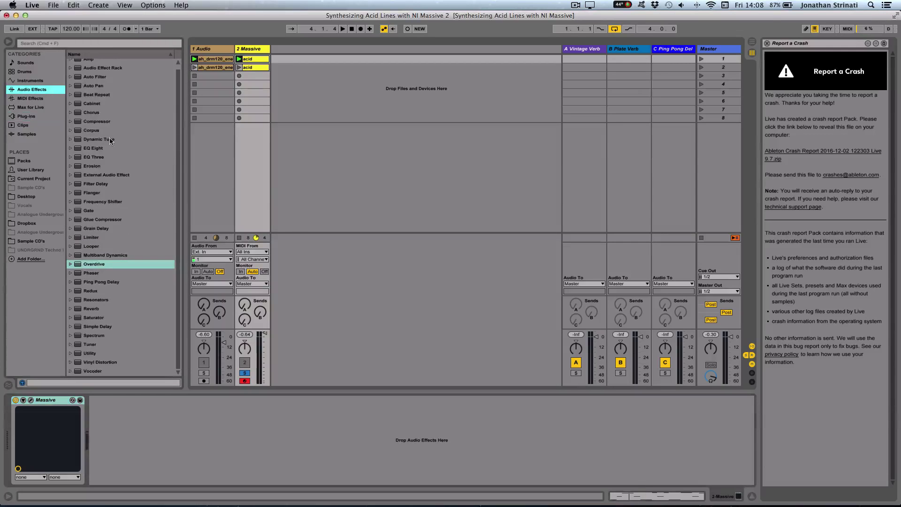
{"action": "scroll", "coordinate": [91, 263], "scroll_direction": "up", "scroll_amount": 1}
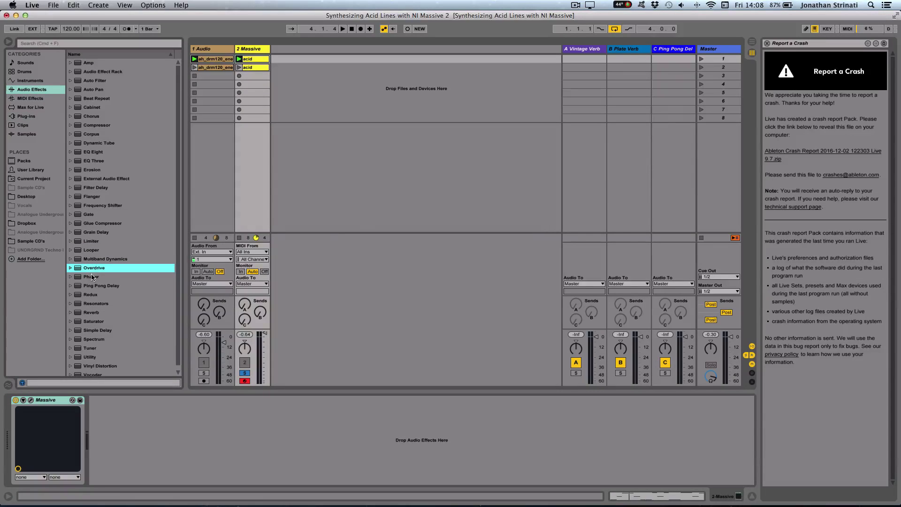
{"action": "left_click_drag", "start_coordinate": [93, 270], "coordinate": [132, 437]}
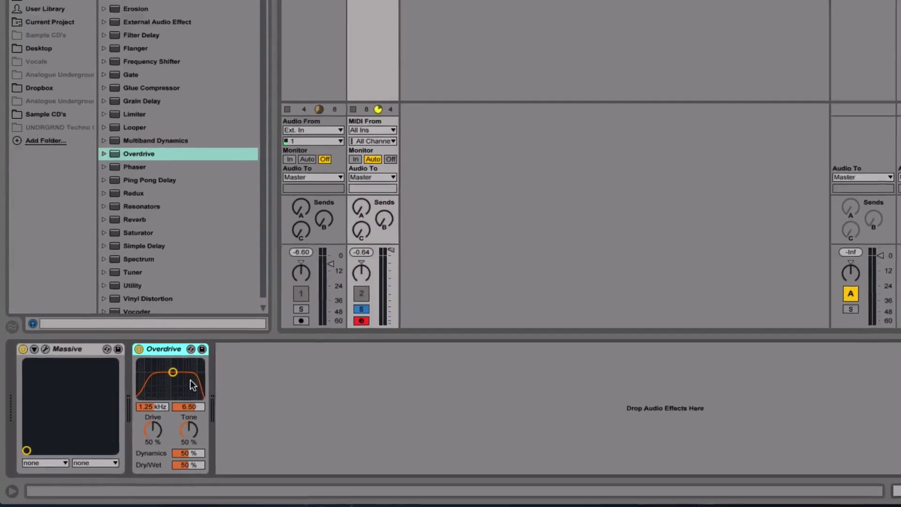
Narrow the Overdrive's filter band to a bandwidth of 2.45 centred at 966 Hz
{"action": "left_click_drag", "start_coordinate": [173, 373], "coordinate": [173, 382]}
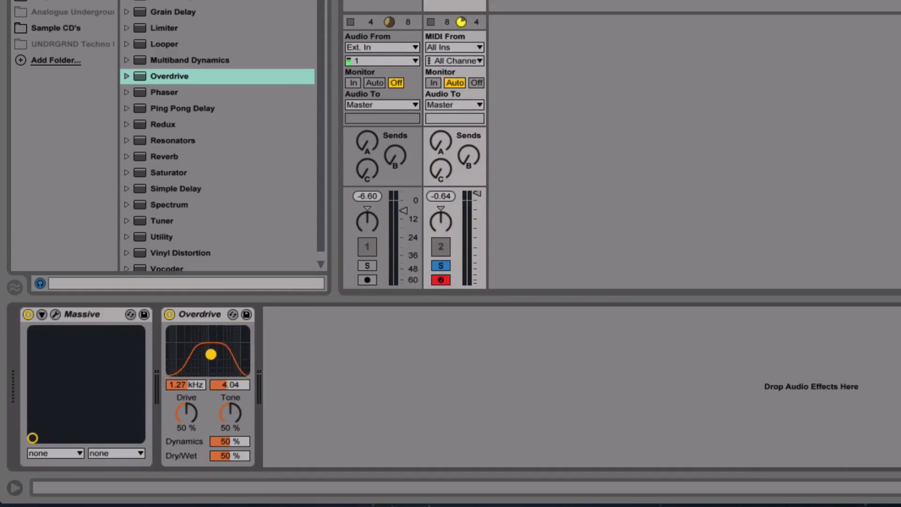
{"action": "left_click_drag", "start_coordinate": [211, 354], "coordinate": [210, 363]}
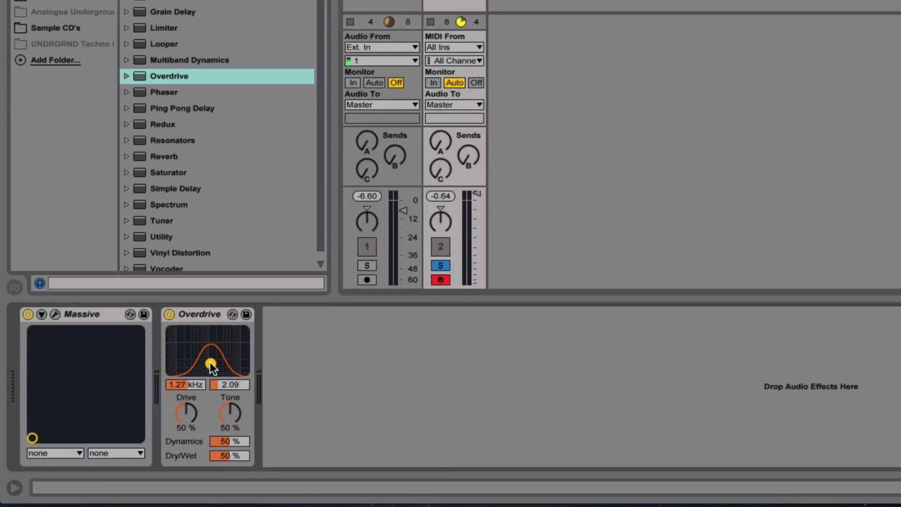
{"action": "mouse_move", "coordinate": [210, 362]}
{"action": "left_mouse_down"}
{"action": "mouse_move", "coordinate": [183, 362]}
{"action": "mouse_move", "coordinate": [207, 362]}
{"action": "left_mouse_up"}
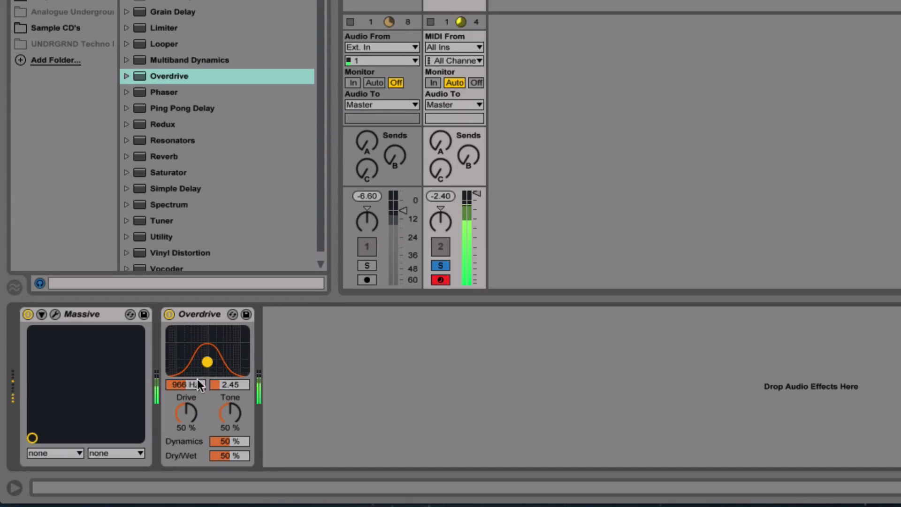
While auditioning the clip, set the Overdrive to 39% drive, 32% tone, 31% dry/wet and a 1.27 kHz filter frequency
{"action": "left_click_drag", "start_coordinate": [187, 407], "coordinate": [234, 463]}
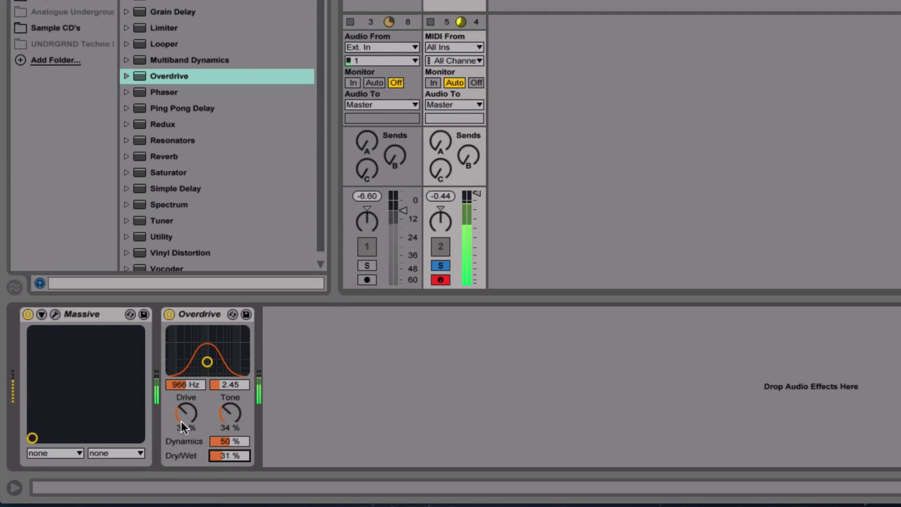
{"action": "left_click_drag", "start_coordinate": [182, 427], "coordinate": [182, 425]}
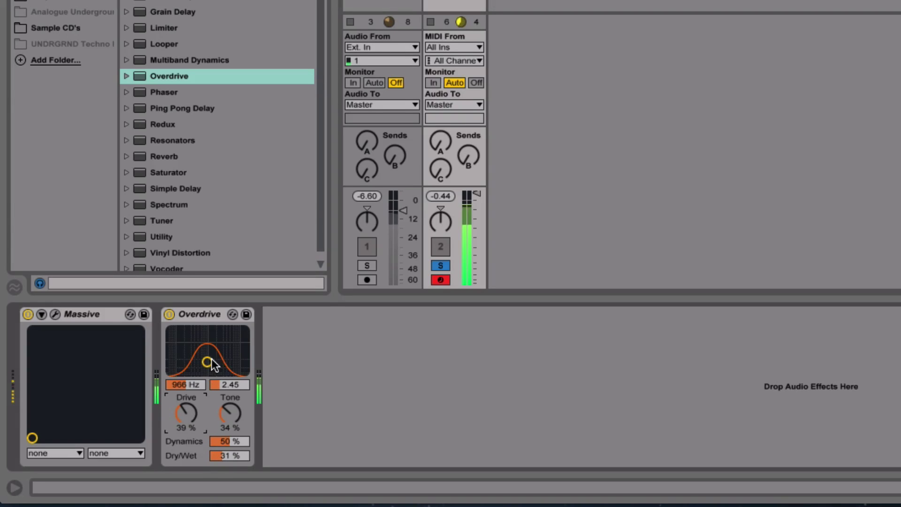
{"action": "left_click_drag", "start_coordinate": [207, 362], "coordinate": [209, 360]}
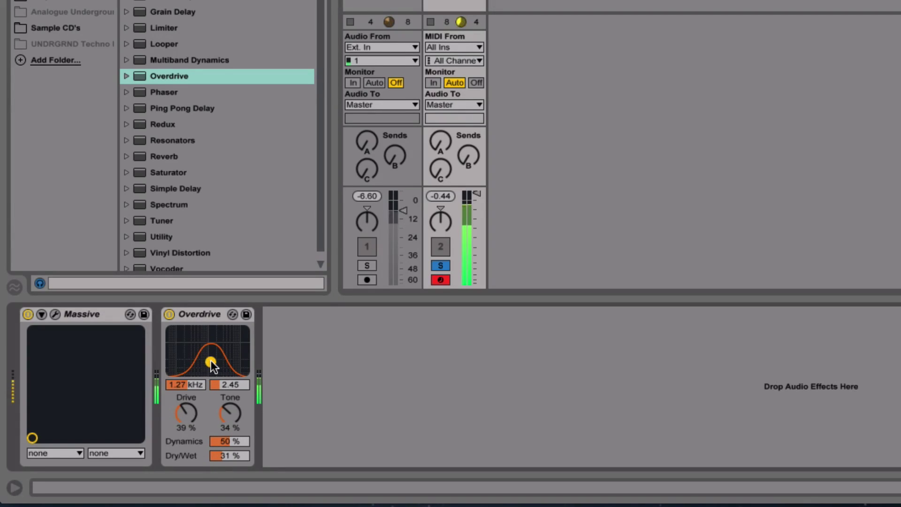
{"action": "left_click_drag", "start_coordinate": [230, 412], "coordinate": [230, 414]}
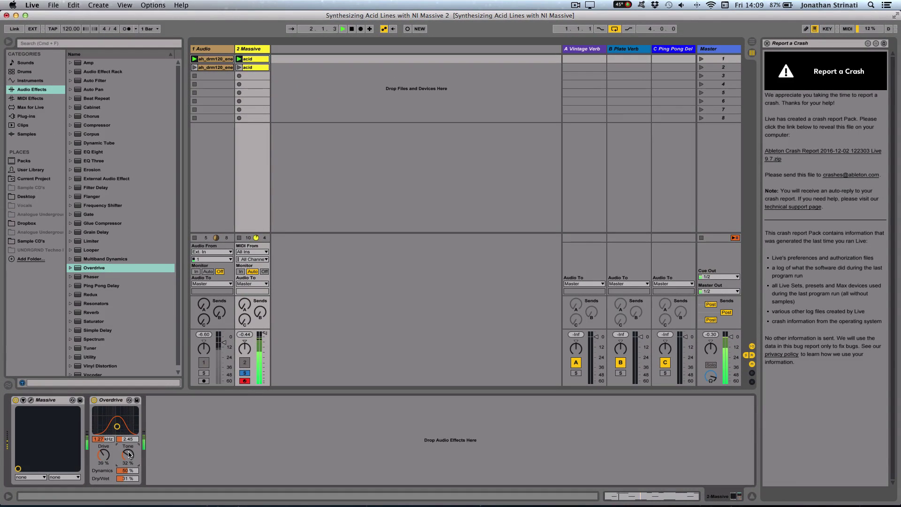
{"action": "key", "text": "space"}
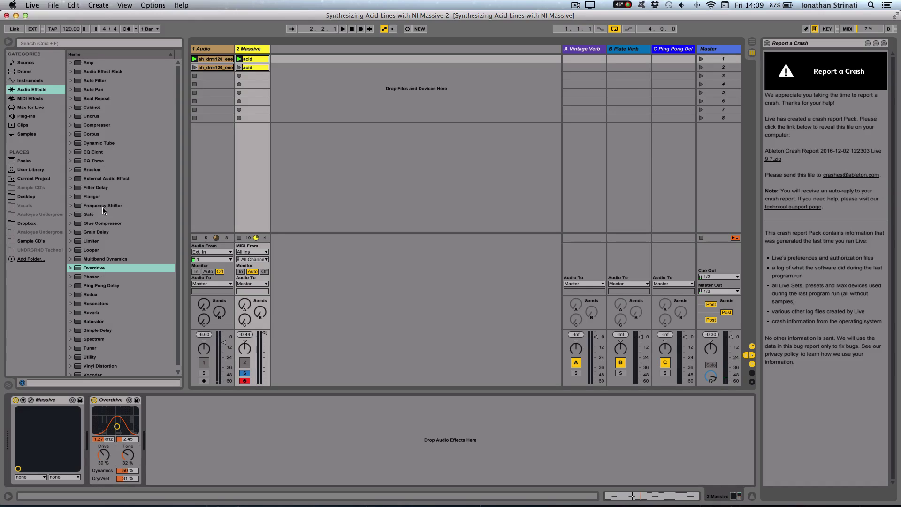
Add Slate Digital's Virtual Tape Machines plug-in after the Overdrive
{"action": "left_click", "coordinate": [24, 116]}
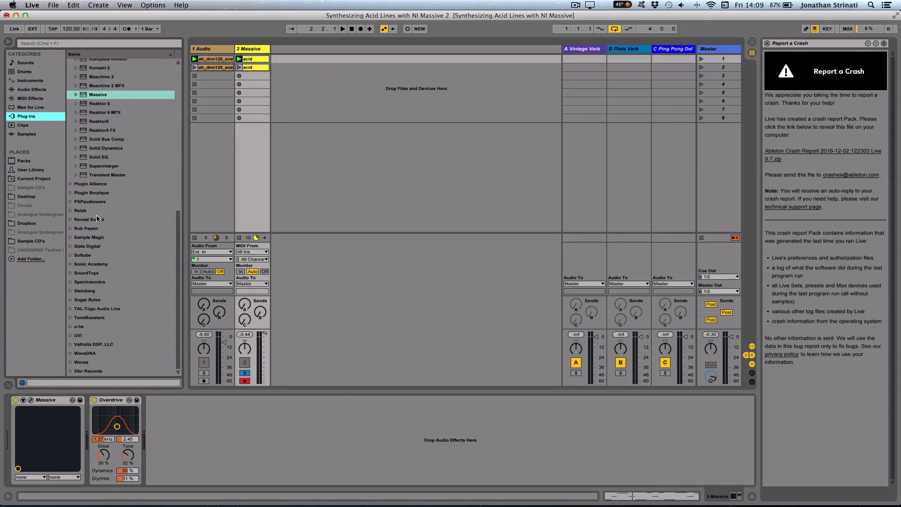
{"action": "double_click", "coordinate": [83, 249]}
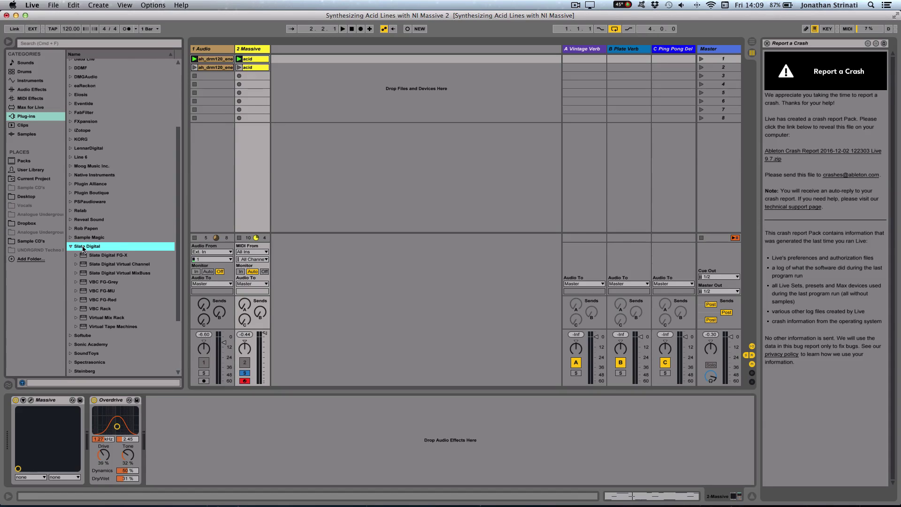
{"action": "scroll", "coordinate": [120, 289], "scroll_direction": "down", "scroll_amount": 3}
{"action": "left_click_drag", "start_coordinate": [99, 263], "coordinate": [201, 442]}
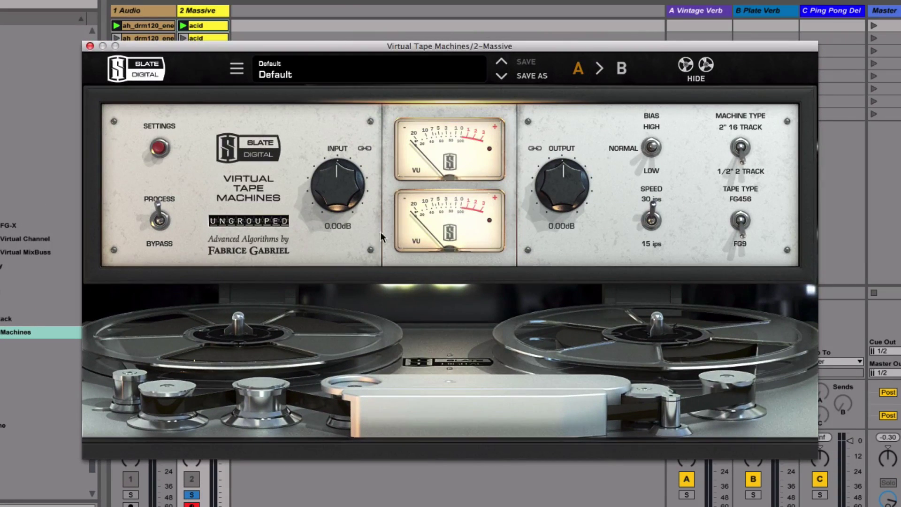
While auditioning, raise the tape machine's input to +13.2 dB with the linked output at -13.2 dB
{"action": "left_click_drag", "start_coordinate": [314, 197], "coordinate": [317, 135]}
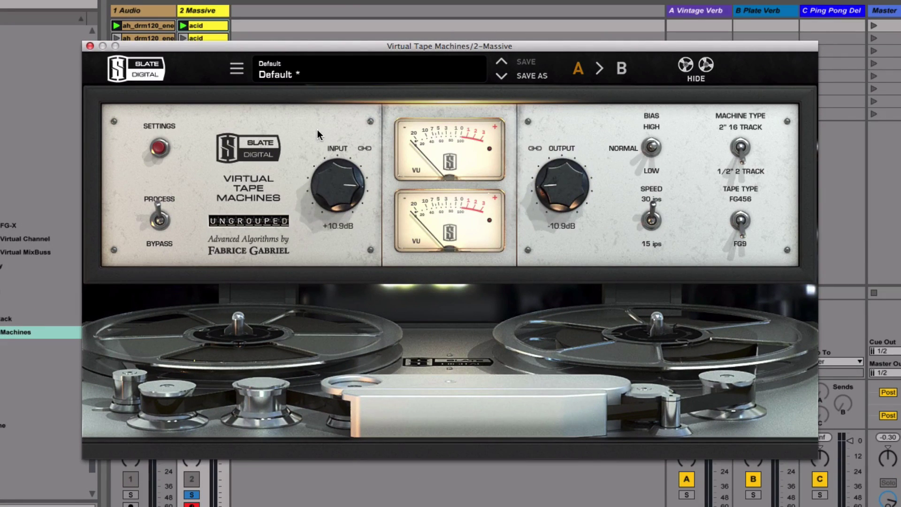
{"action": "left_click_drag", "start_coordinate": [348, 181], "coordinate": [347, 195]}
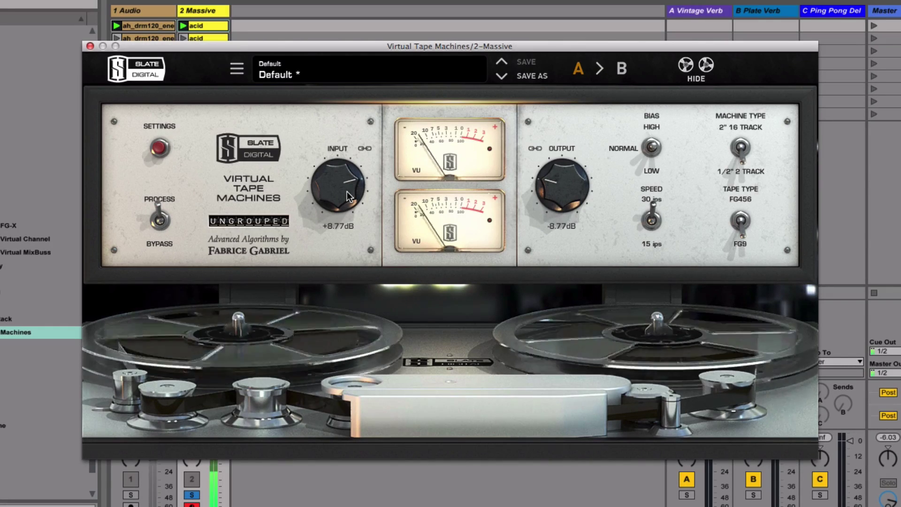
{"action": "left_click_drag", "start_coordinate": [347, 192], "coordinate": [350, 173]}
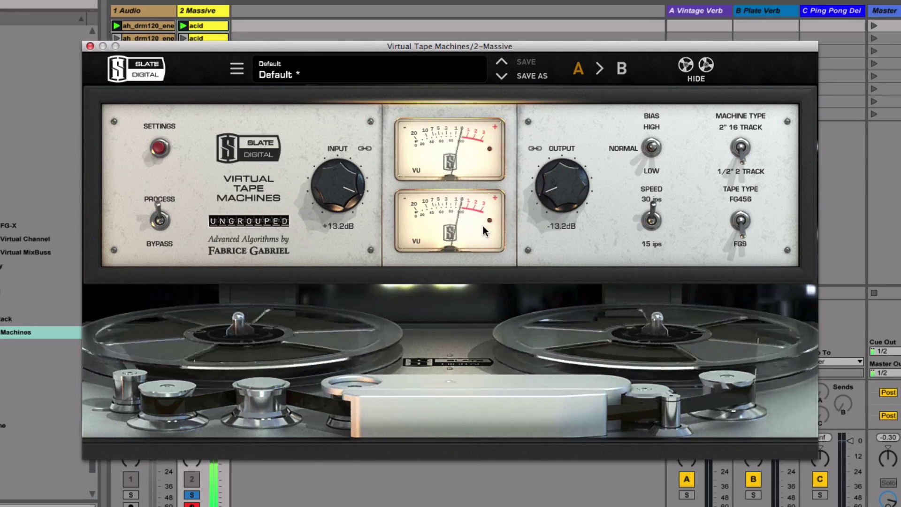
{"action": "key", "text": "space"}
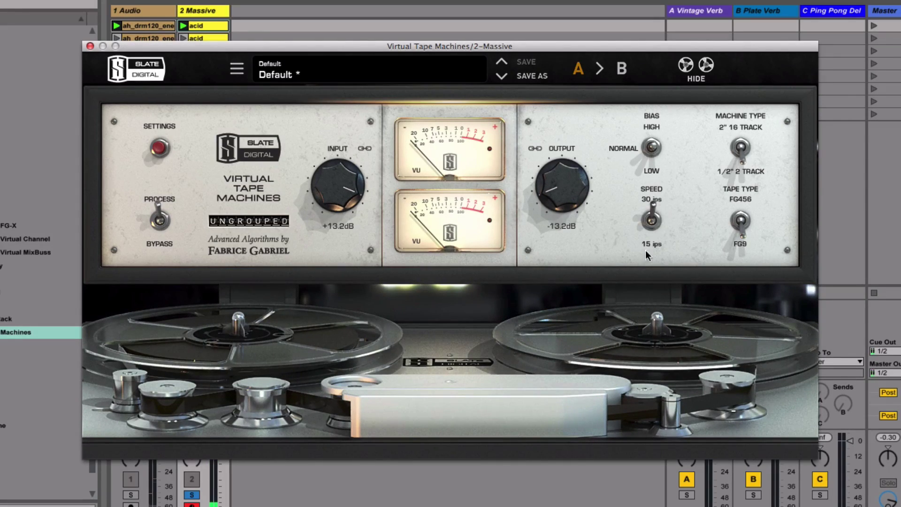
Set the tape speed to 15 ips and the tape type to FG456, and compare the sound with the device bypassed
{"action": "left_click", "coordinate": [652, 223]}
{"action": "left_click", "coordinate": [742, 221]}
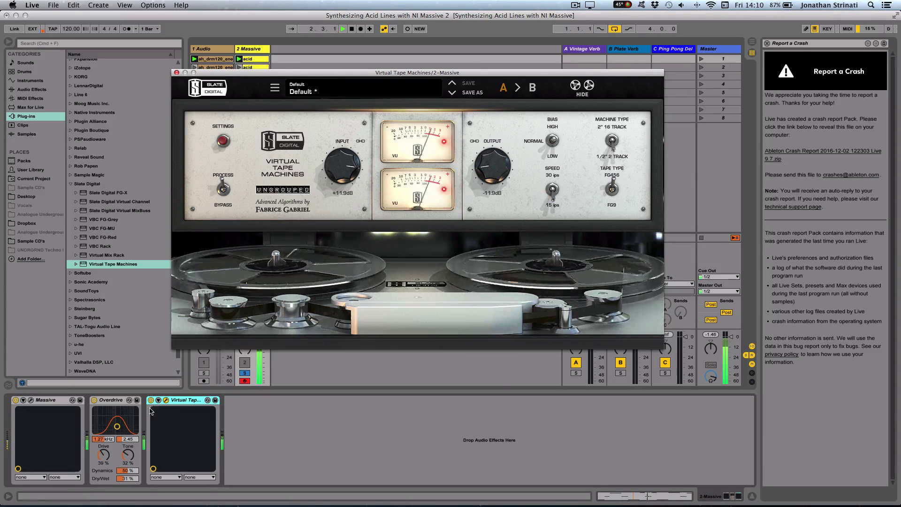
{"action": "left_click", "coordinate": [151, 400]}
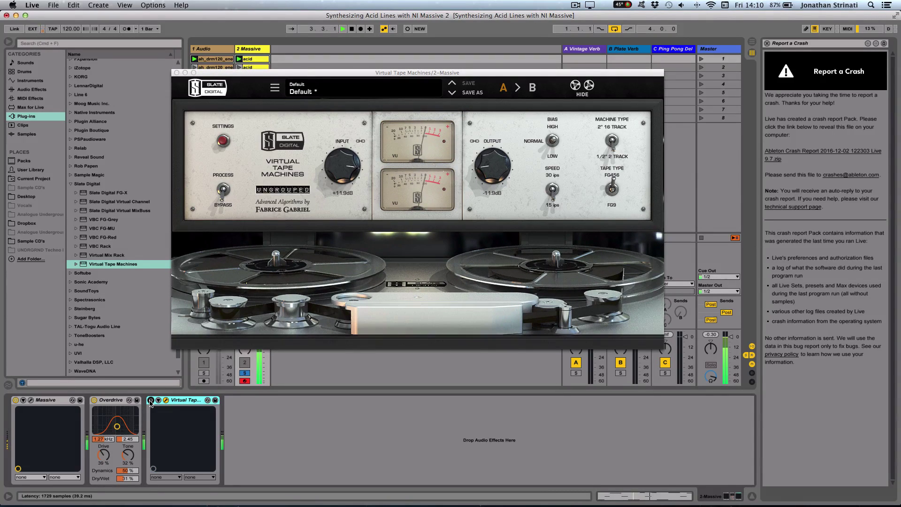
{"action": "left_click", "coordinate": [151, 400]}
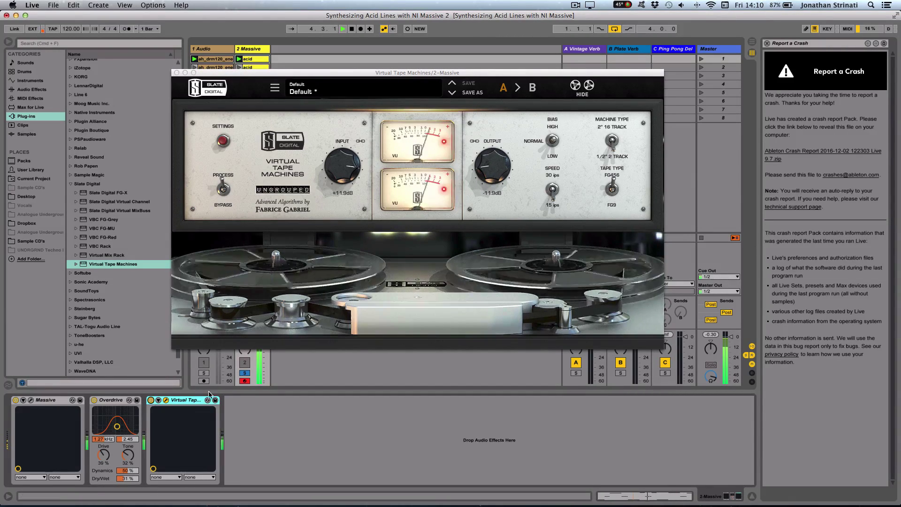
Reopen the Massive editor alongside the tape machine window and audition the patch through both effects
{"action": "left_click_drag", "start_coordinate": [245, 73], "coordinate": [363, 54]}
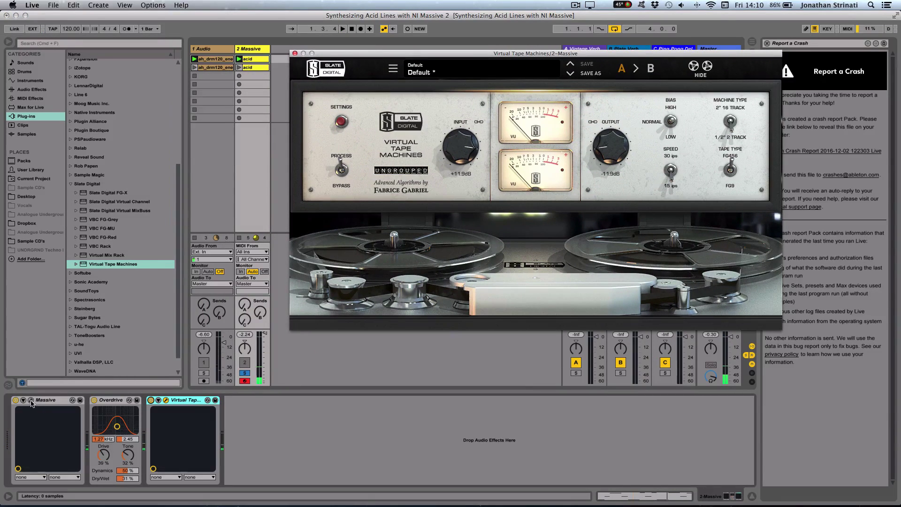
{"action": "left_click", "coordinate": [65, 415]}
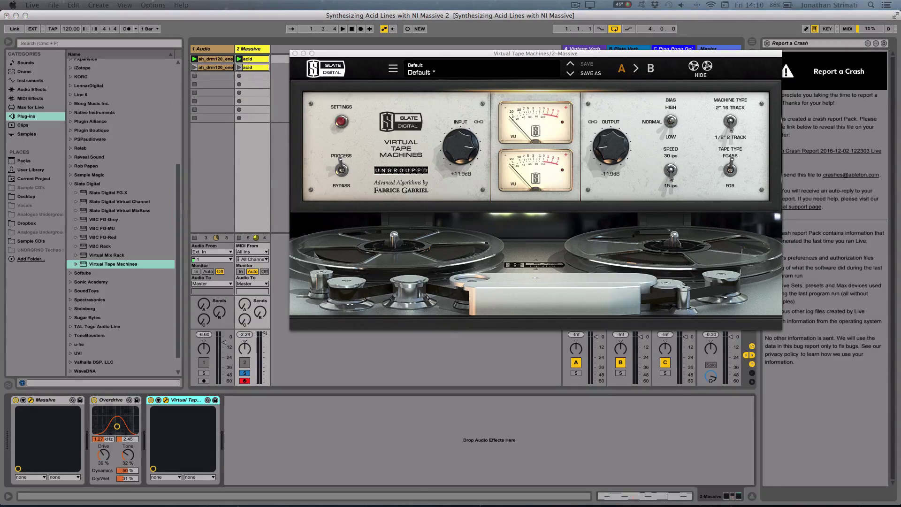
{"action": "left_click", "coordinate": [31, 400]}
{"action": "key", "text": "space"}
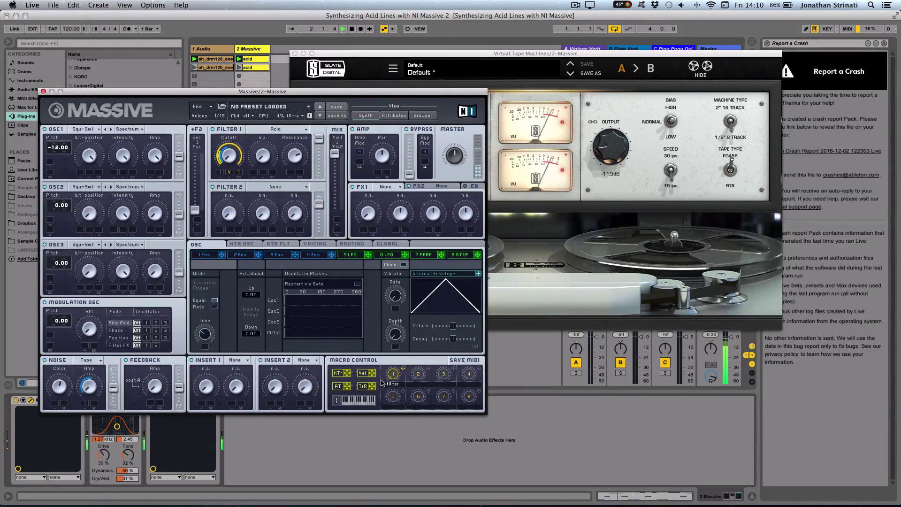
{"action": "left_click_drag", "start_coordinate": [126, 102], "coordinate": [371, 109]}
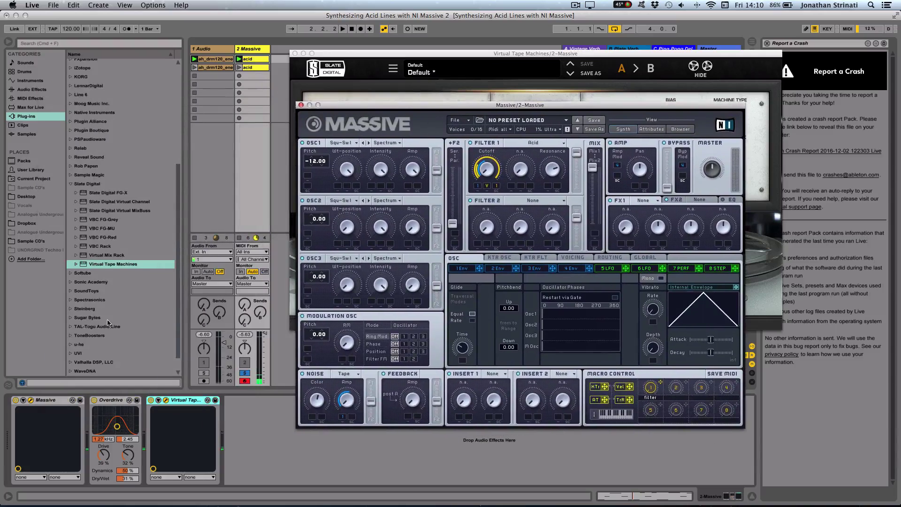
Add Xfer Records' LFOTool after Virtual Tape Machines and place its window over the Massive editor
{"action": "left_click", "coordinate": [100, 370]}
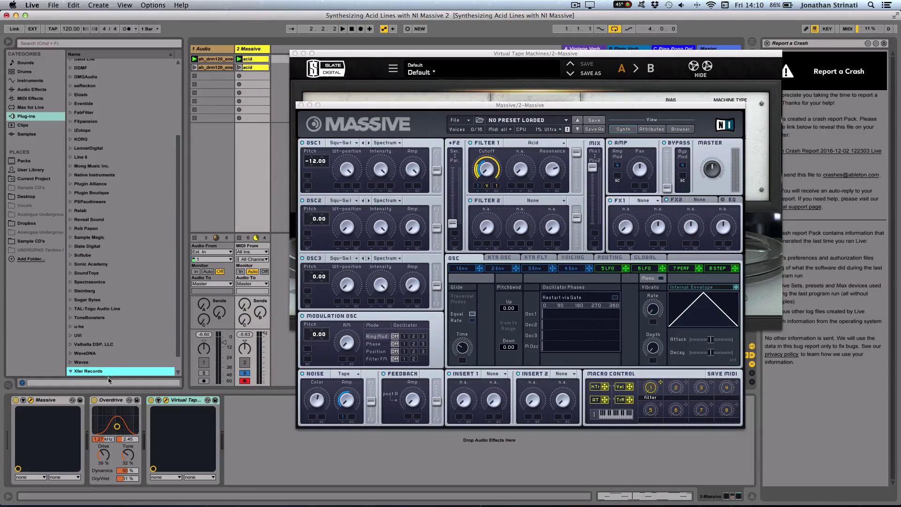
{"action": "left_click", "coordinate": [100, 370]}
{"action": "left_click_drag", "start_coordinate": [98, 362], "coordinate": [278, 456]}
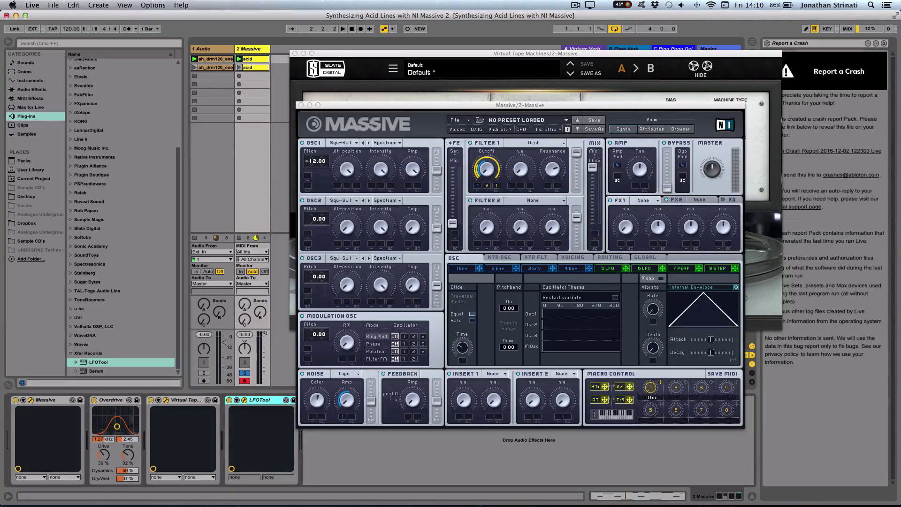
{"action": "left_click_drag", "start_coordinate": [716, 160], "coordinate": [608, 140]}
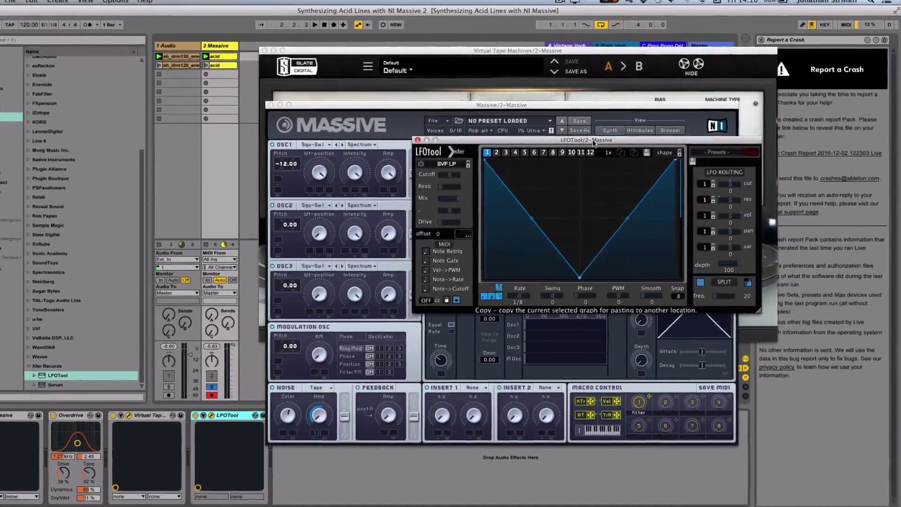
Load the Sidechain-1 preset from the Sidechain category in LFOTool
{"action": "left_click", "coordinate": [716, 152]}
{"action": "mouse_move", "coordinate": [718, 261]}
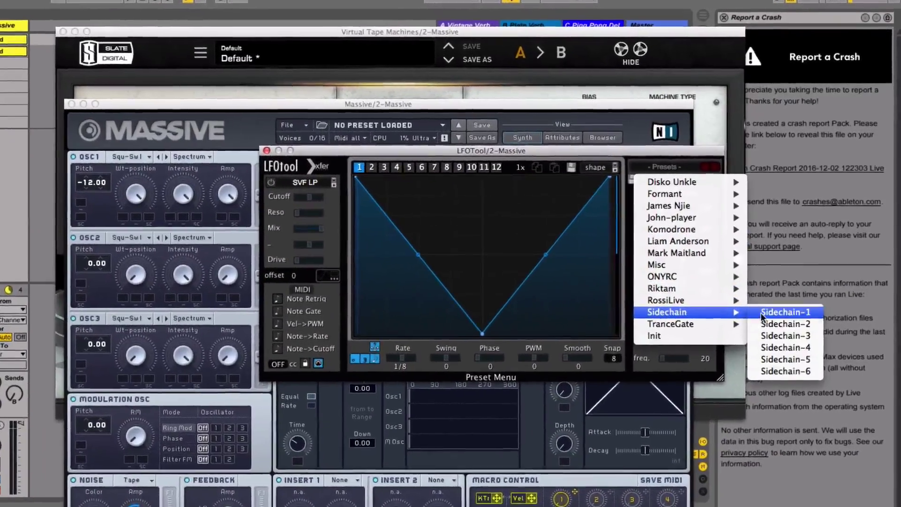
{"action": "left_click", "coordinate": [761, 313]}
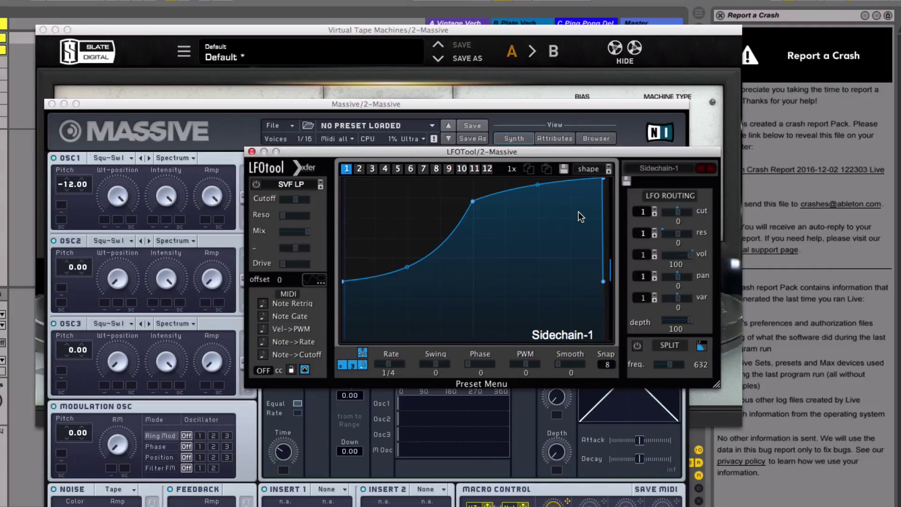
Reshape the LFO curve with a sloped, curved final drop, a higher start and end level, an earlier knee and a more bulging upper segment
{"action": "left_click_drag", "start_coordinate": [603, 178], "coordinate": [595, 177]}
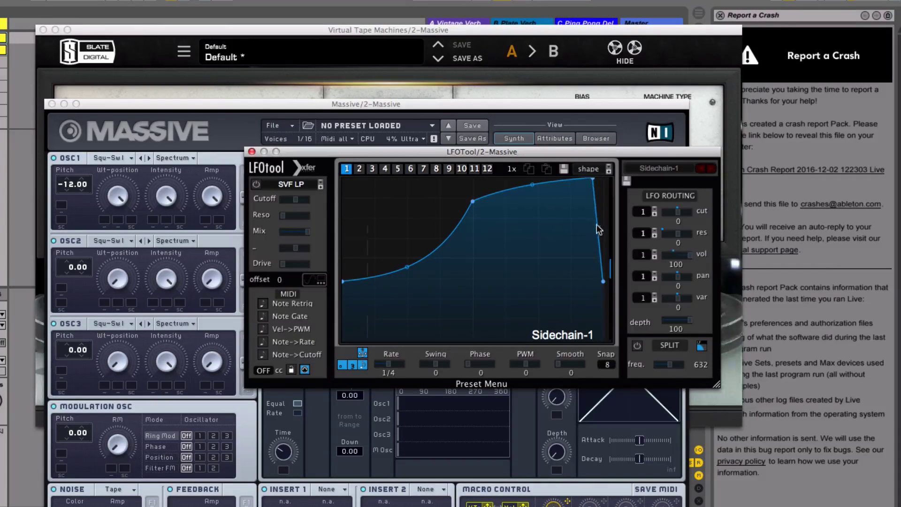
{"action": "left_click_drag", "start_coordinate": [598, 228], "coordinate": [589, 238]}
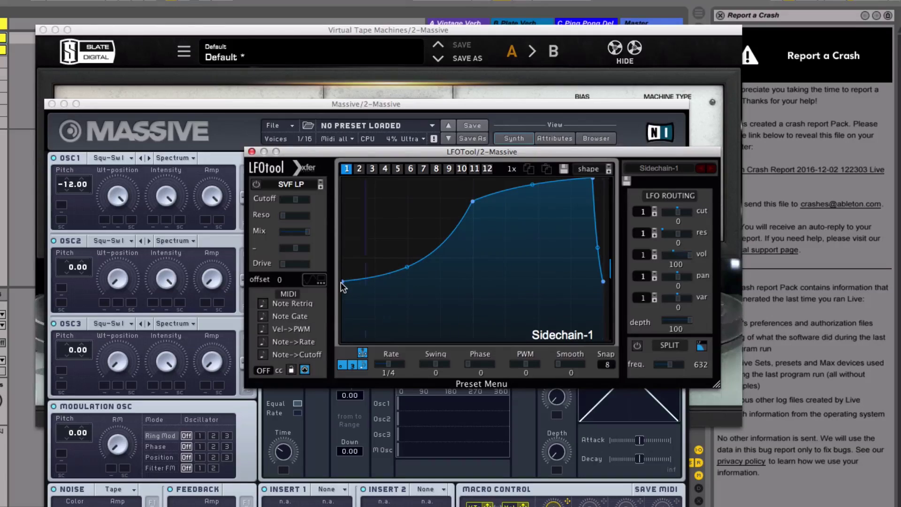
{"action": "left_click_drag", "start_coordinate": [343, 282], "coordinate": [343, 240]}
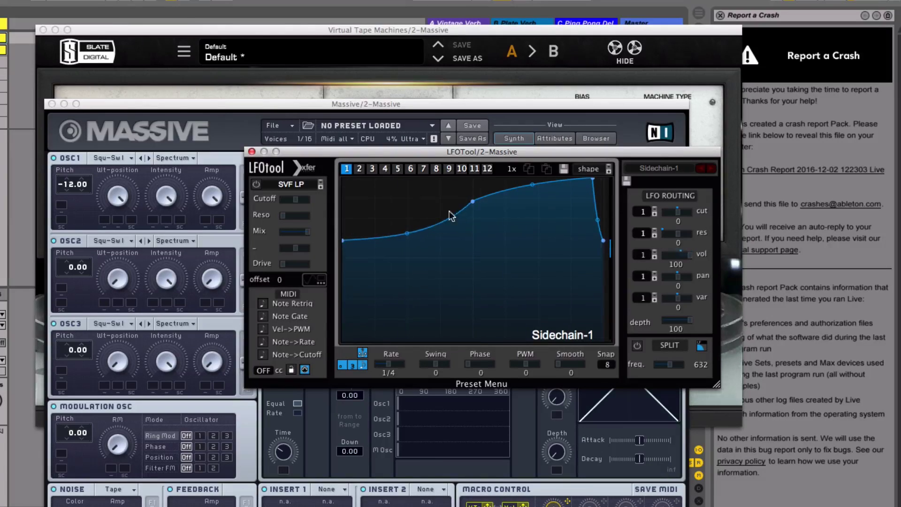
{"action": "left_click_drag", "start_coordinate": [472, 201], "coordinate": [429, 205]}
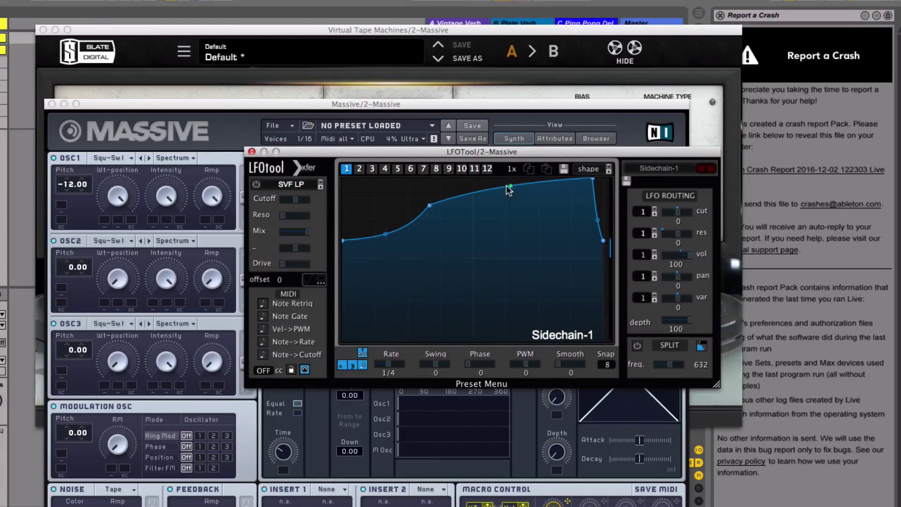
{"action": "left_click_drag", "start_coordinate": [511, 186], "coordinate": [509, 172]}
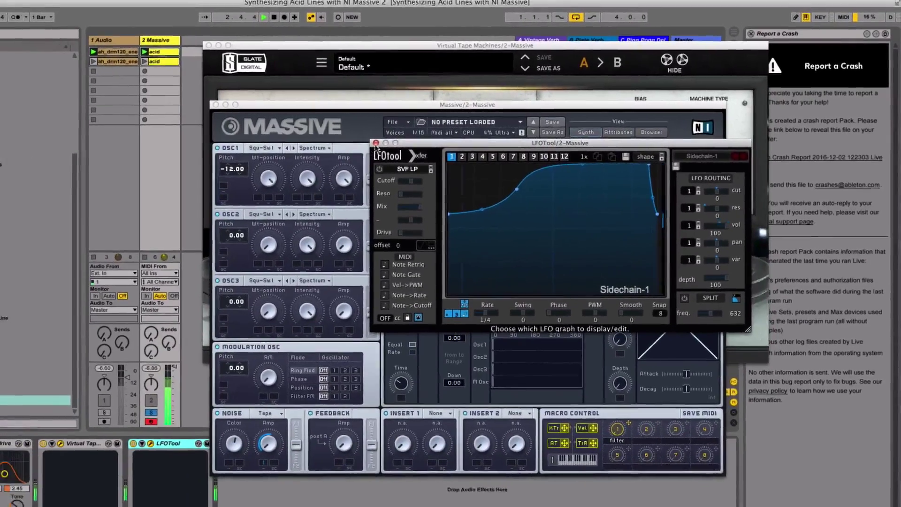
Close the LFOTool window, unsolo the Massive track and audition the bass with the drums using Massive's filter macro
{"action": "left_click", "coordinate": [297, 176]}
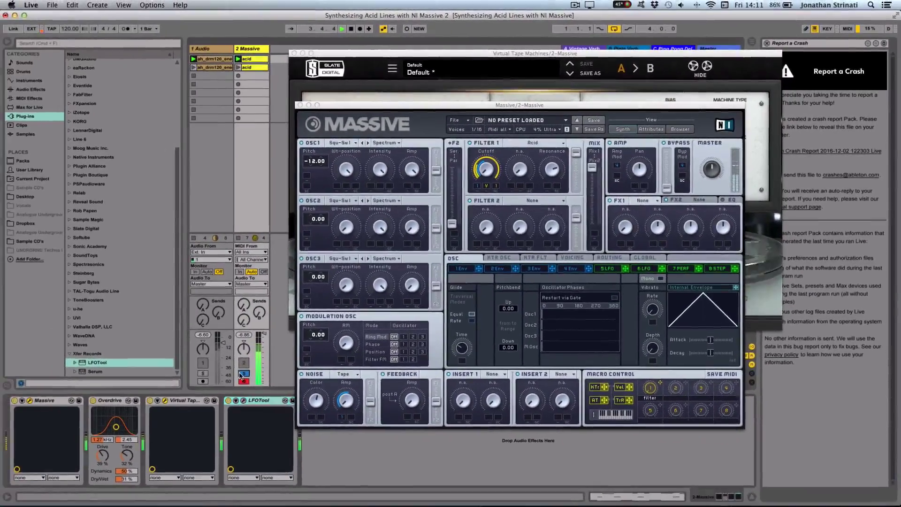
{"action": "left_click", "coordinate": [651, 387]}
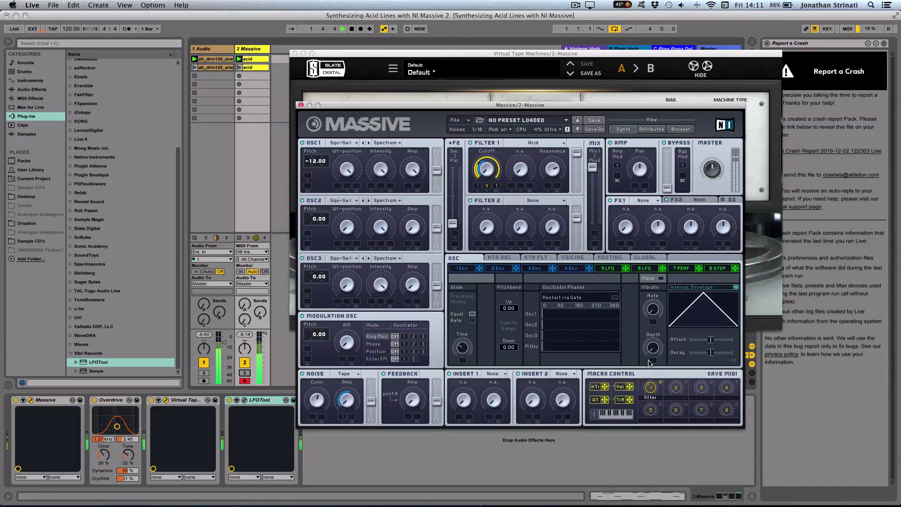